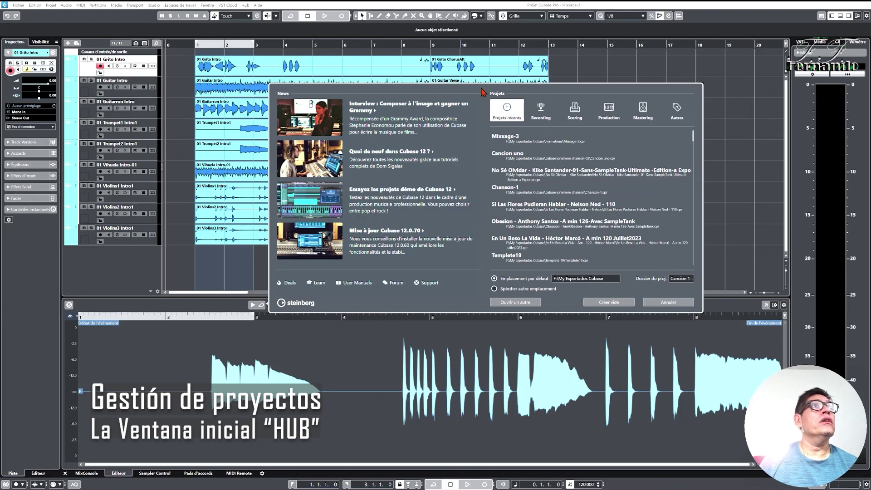
- Look through the Hub's recent projects and its Recording, Scoring, Production and Mastering categories, ending back at the recent projects
drag(482, 92, 513, 104)
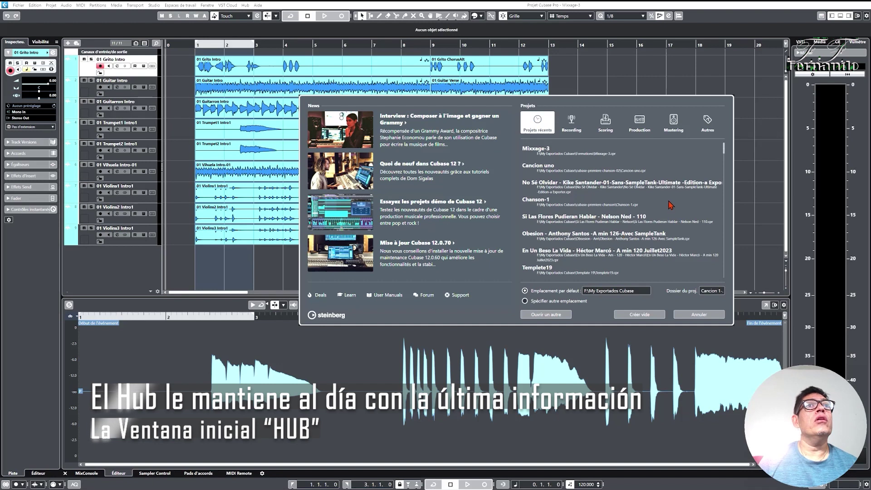
scroll(670, 205, down, 2)
scroll(671, 204, up, 2)
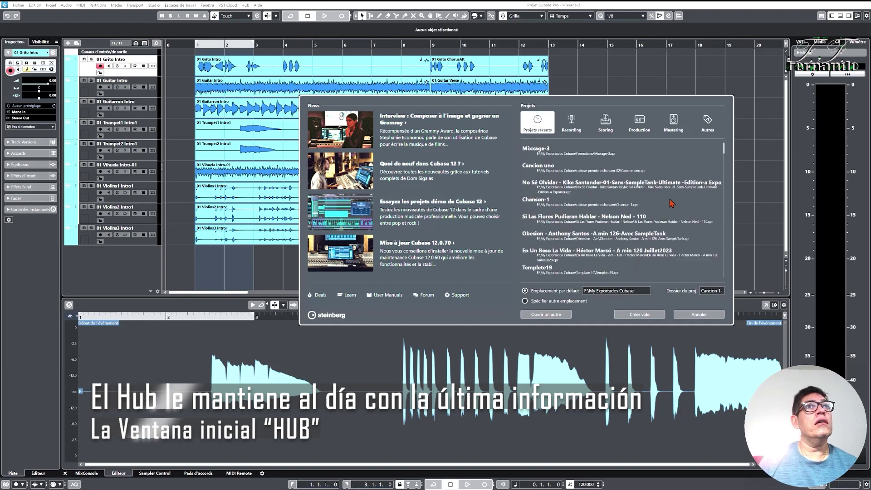
click(571, 120)
click(605, 121)
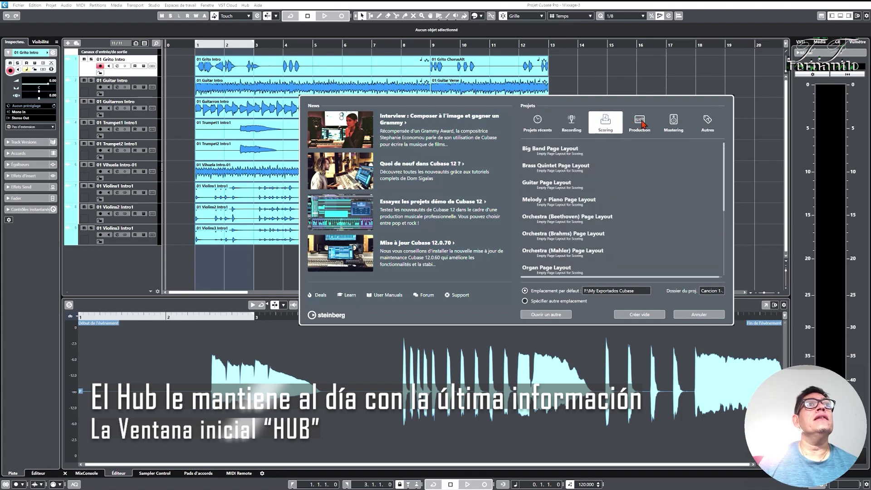
click(641, 121)
click(673, 122)
click(535, 126)
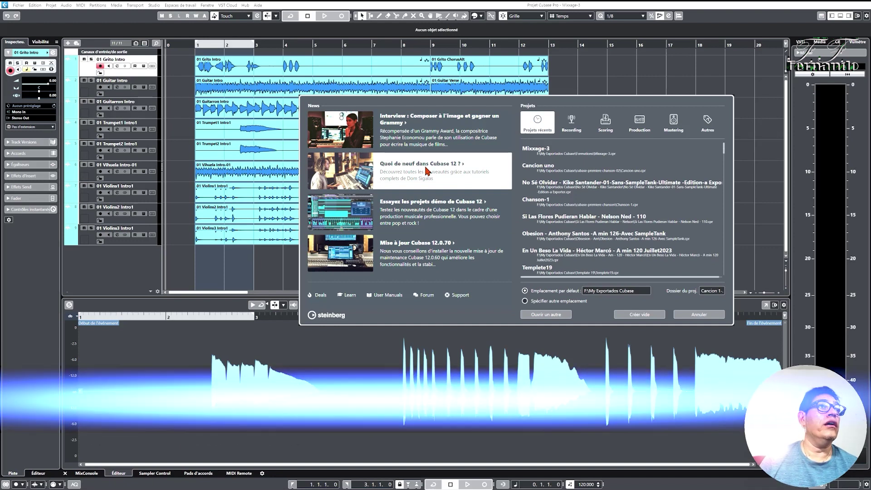
- Open the Hub news item "Quoi de neuf dans Cubase 12 ?", read through the web page down to "Travail simplifié", and close it
click(426, 171)
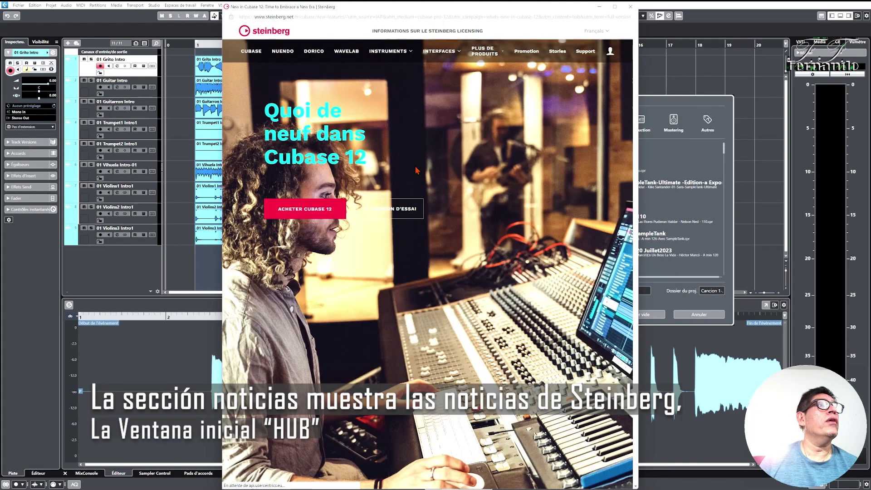
scroll(532, 211, down, 4)
scroll(531, 211, down, 5)
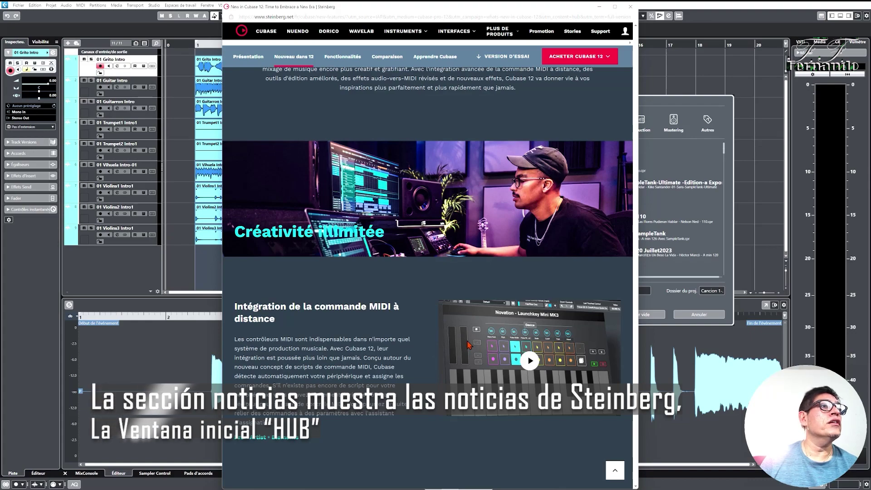
scroll(494, 343, down, 5)
scroll(495, 343, down, 5)
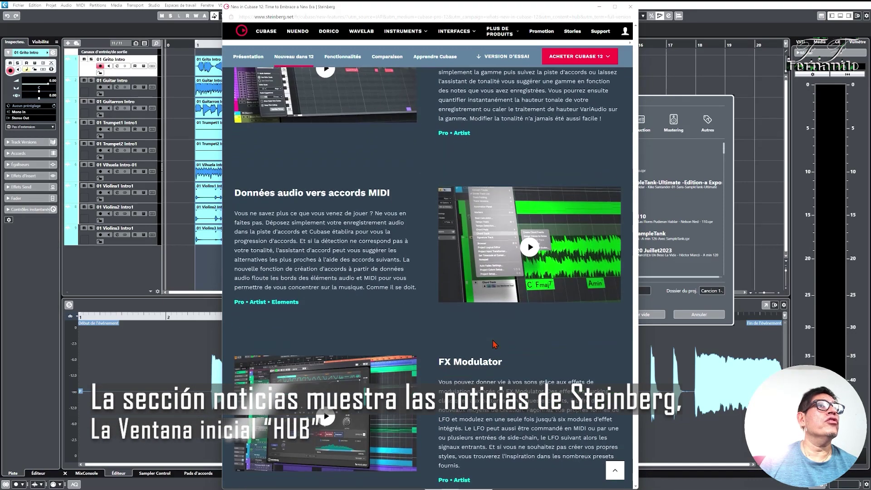
scroll(492, 339, down, 15)
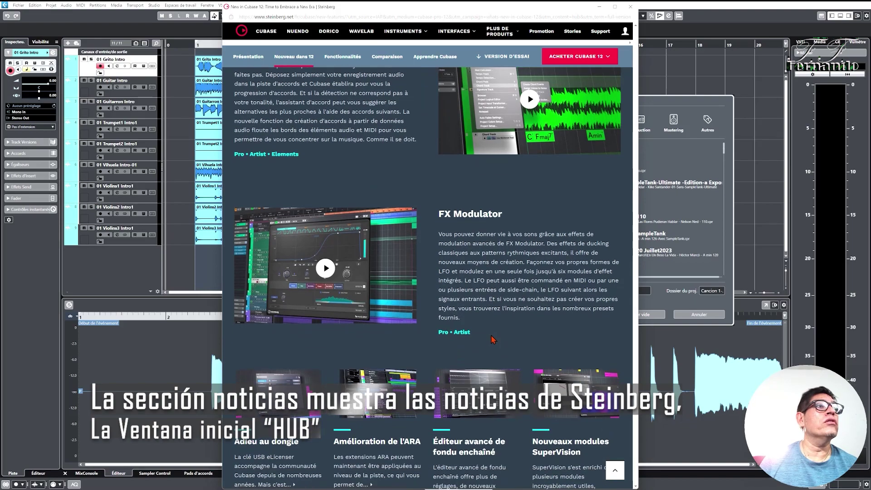
scroll(492, 342, down, 1)
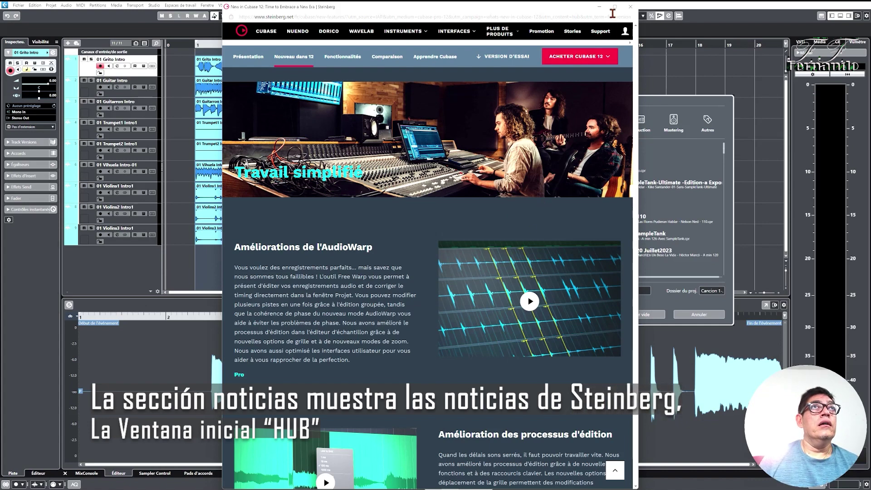
click(629, 7)
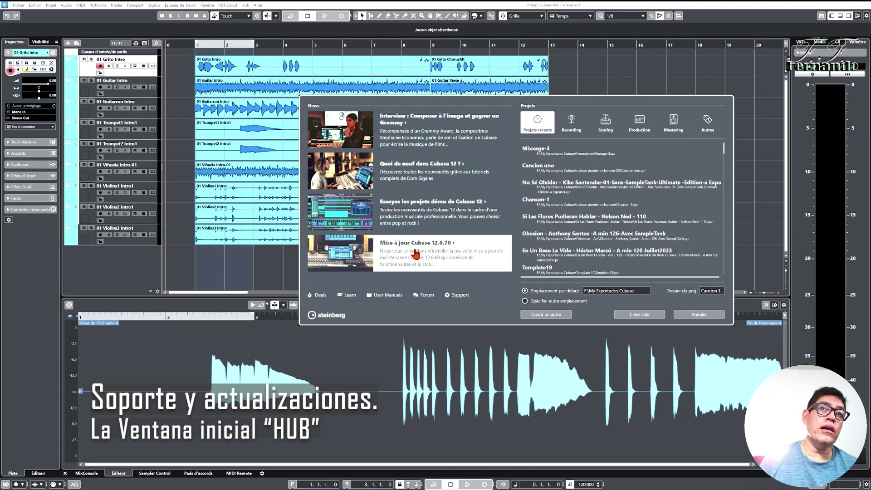
- Open the Cubase 12.0.70 update news, highlight the release notes from the version heading through the track import fixes, and close the page
click(446, 250)
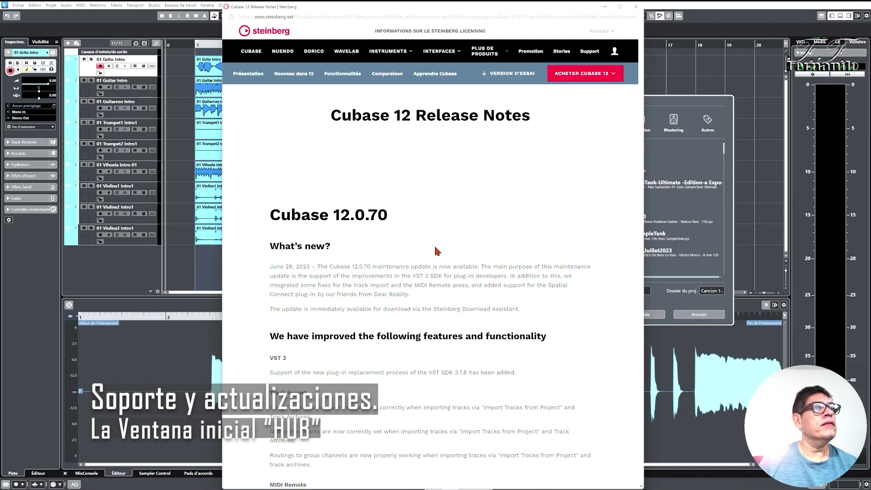
drag(270, 216, 588, 442)
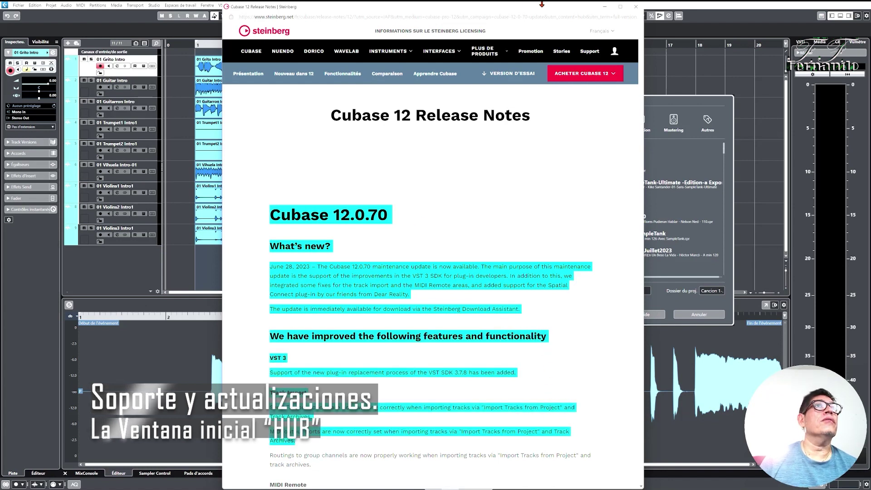
click(636, 7)
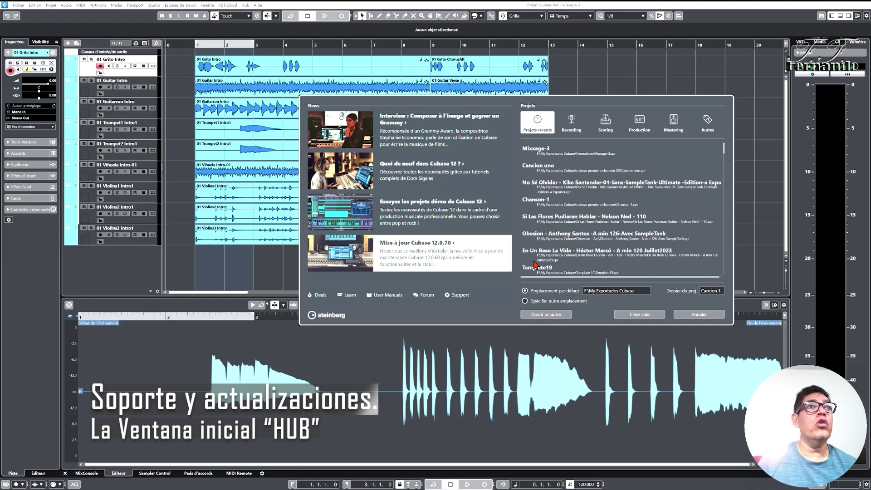
- Dismiss the Hub and check the installed version in the About Cubase information, closing it when done
click(697, 315)
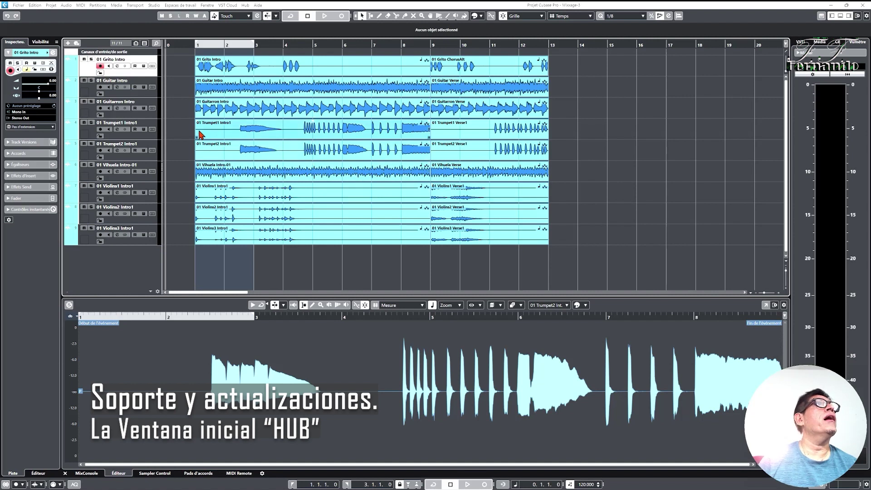
click(258, 6)
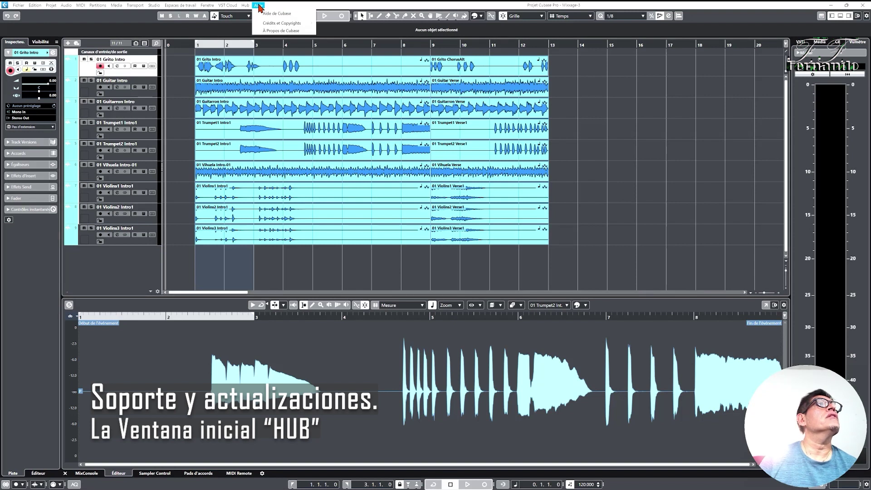
click(280, 31)
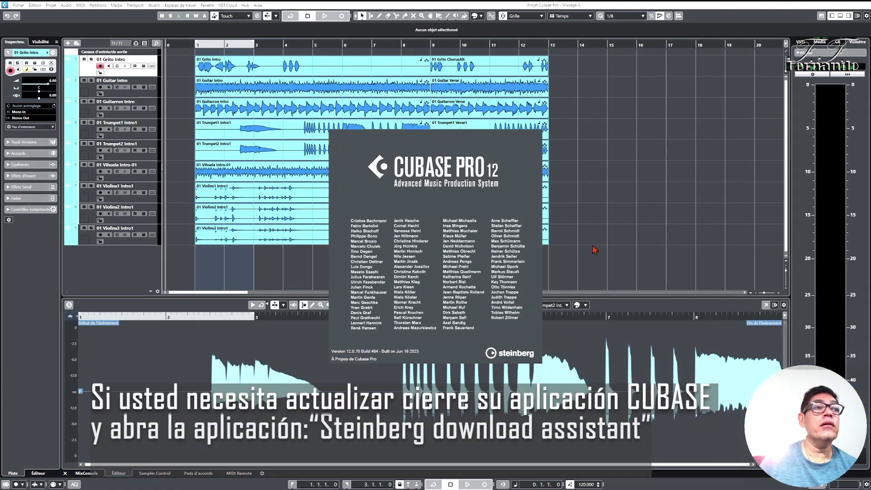
click(439, 199)
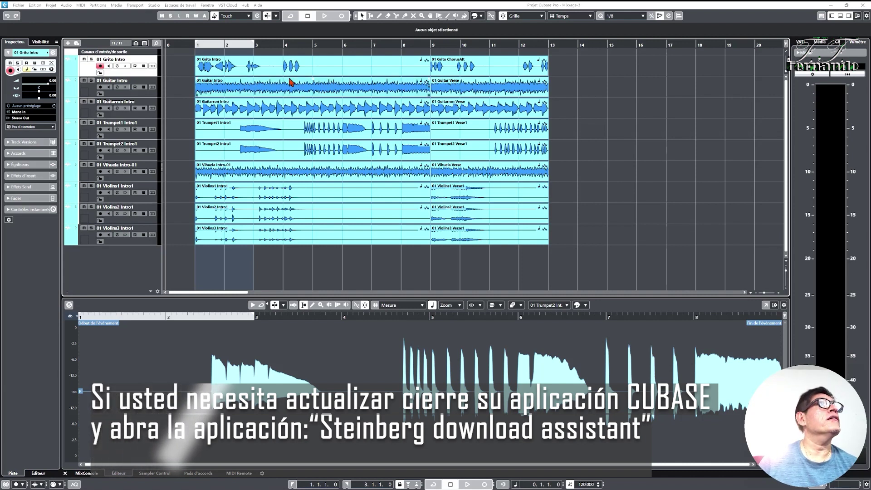
- Reopen the Hub and go through the Recording, Scoring, Production, Mastering and Autres template categories
click(245, 5)
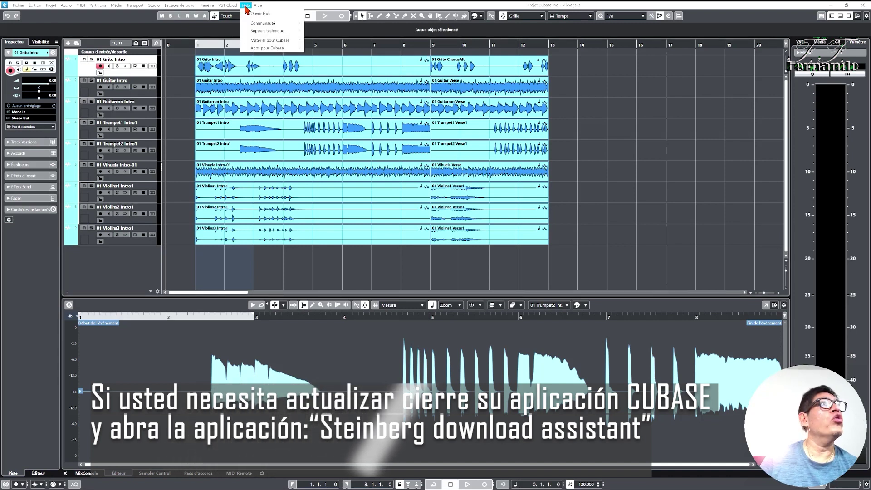
click(256, 13)
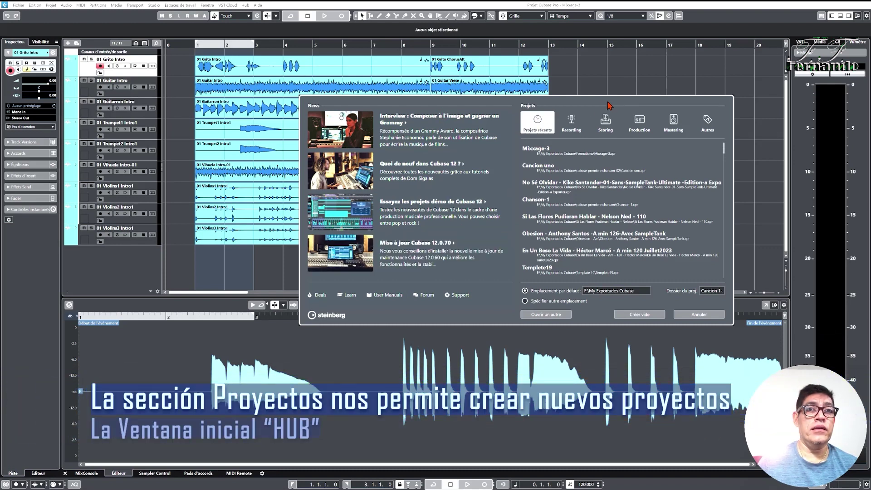
click(570, 120)
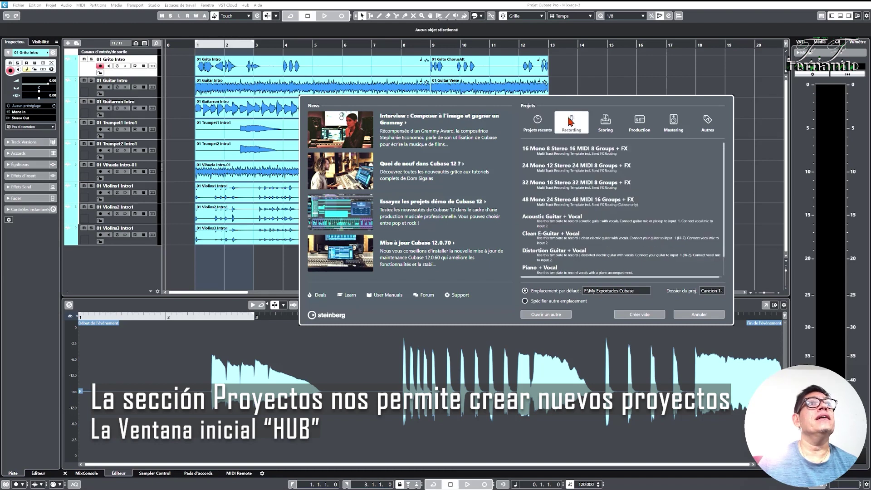
click(606, 121)
click(638, 122)
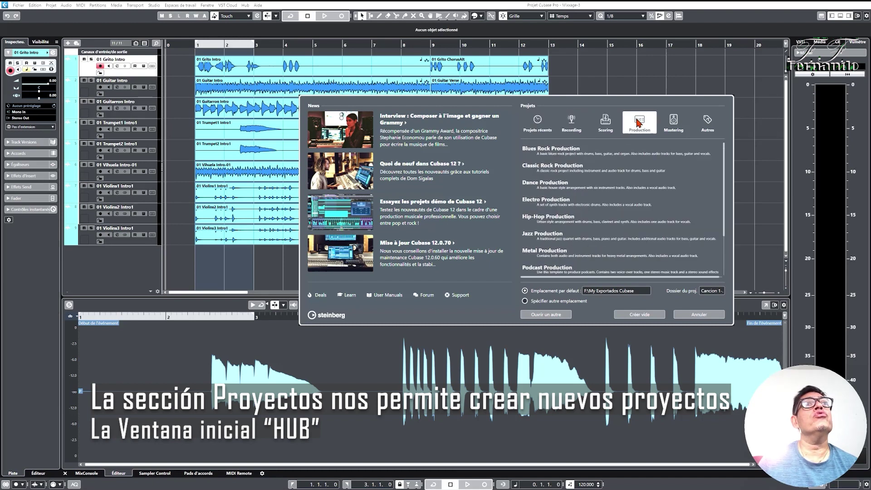
click(673, 125)
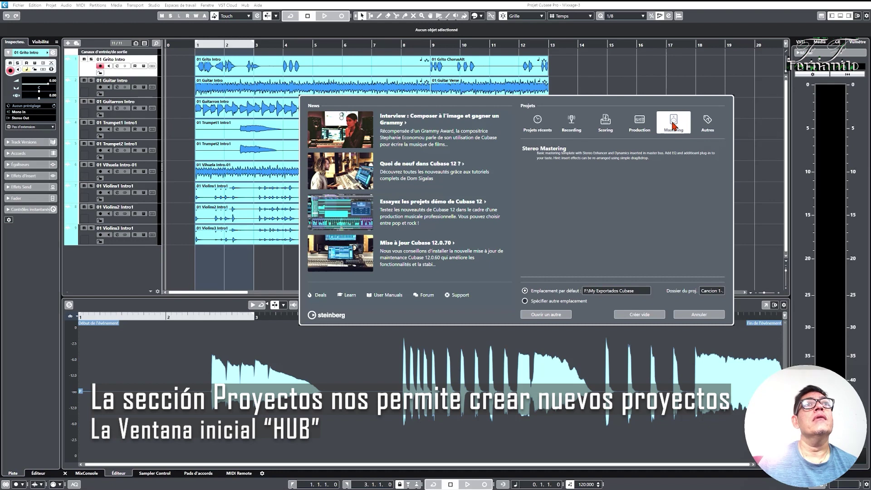
click(711, 125)
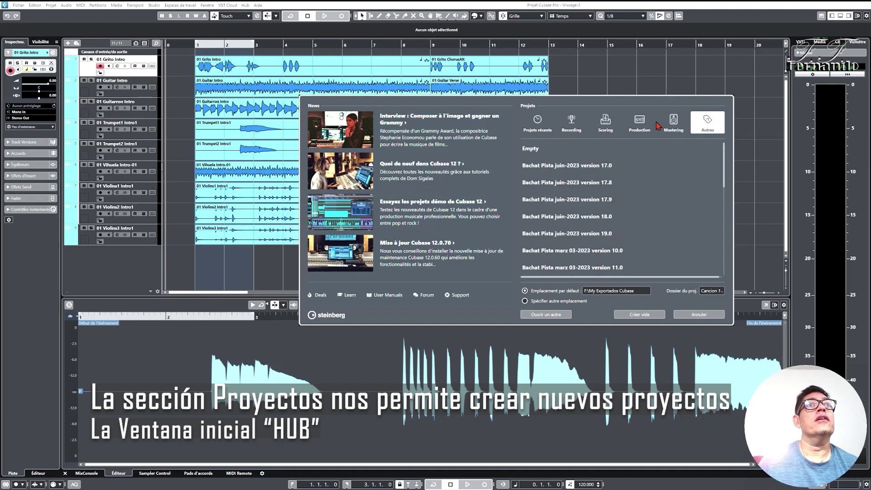
- Pick out the Acoustic Guitar + Vocal recording template and the Orchestra (Brahms) Page Layout scoring template as examples
click(580, 126)
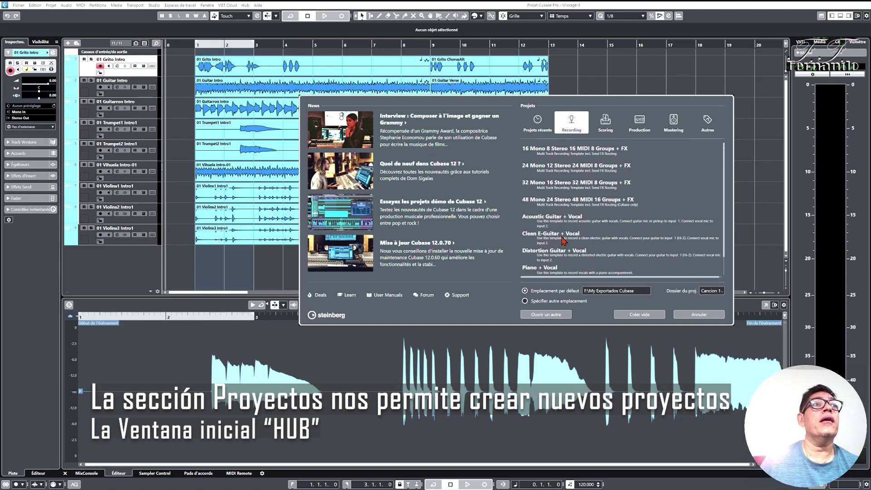
click(564, 222)
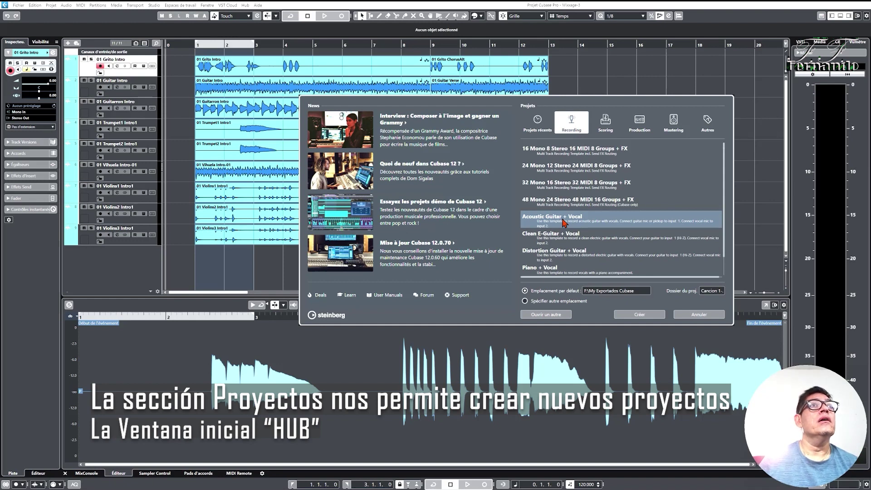
click(608, 126)
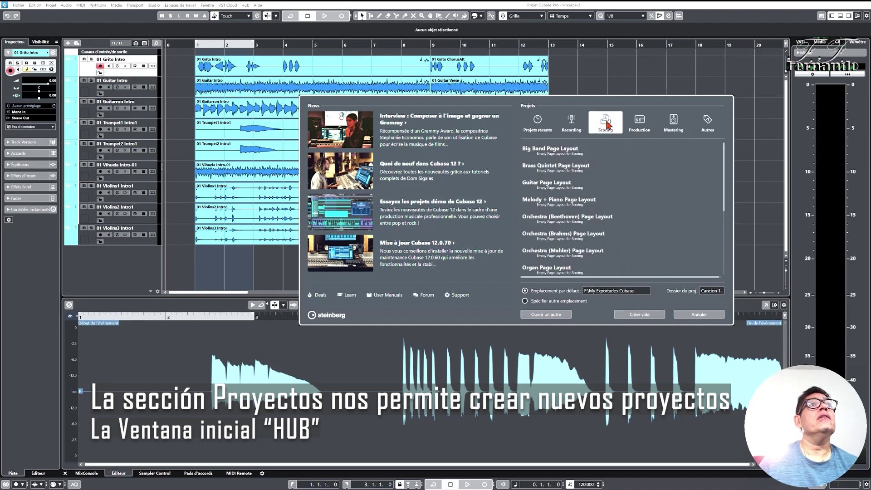
click(571, 237)
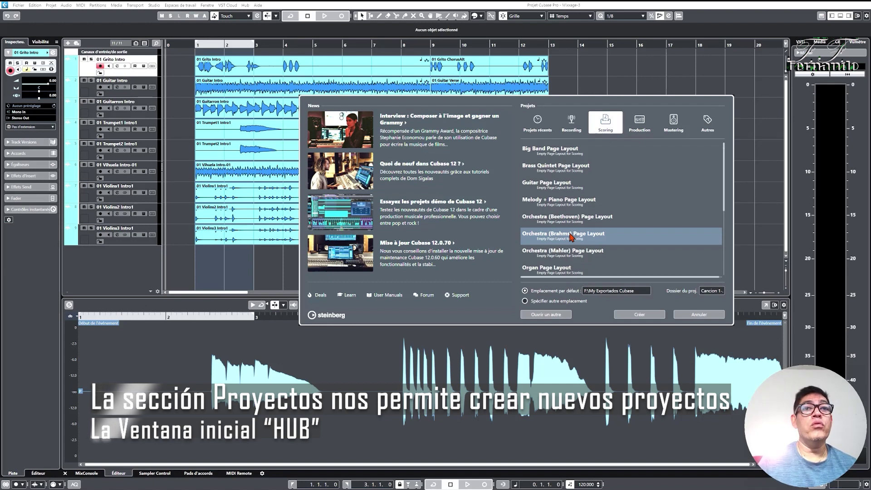
- Pick out the Rock Production template among the production templates and the Stereo Mastering template among the mastering ones
click(639, 120)
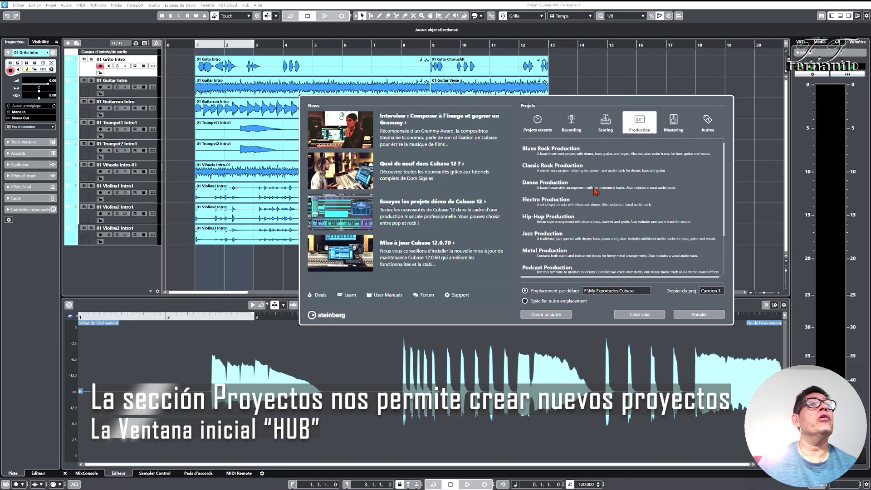
scroll(594, 191, down, 3)
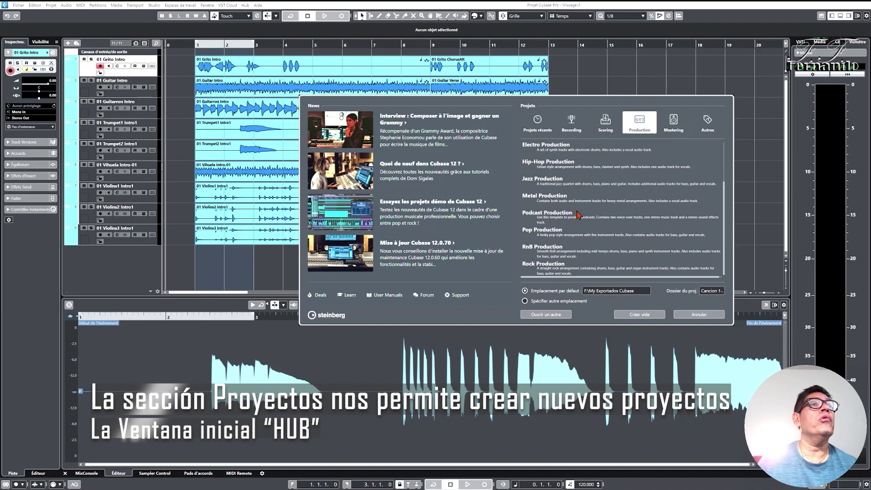
click(560, 267)
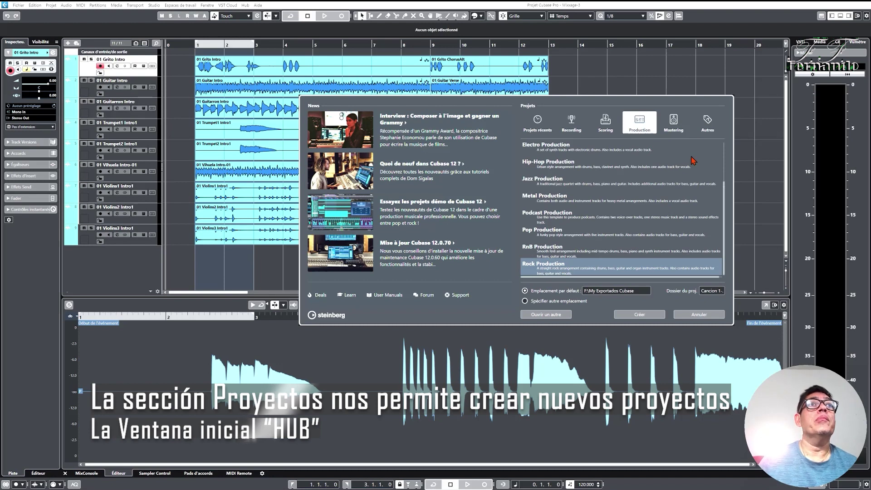
click(676, 115)
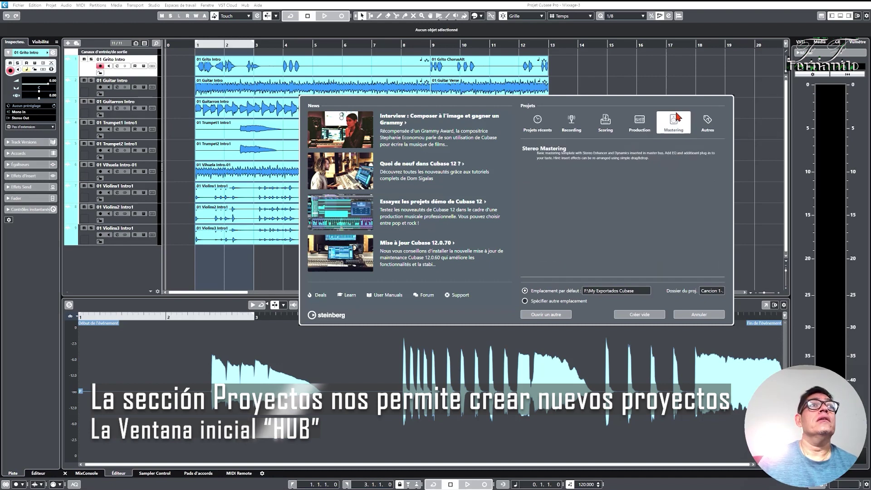
click(584, 155)
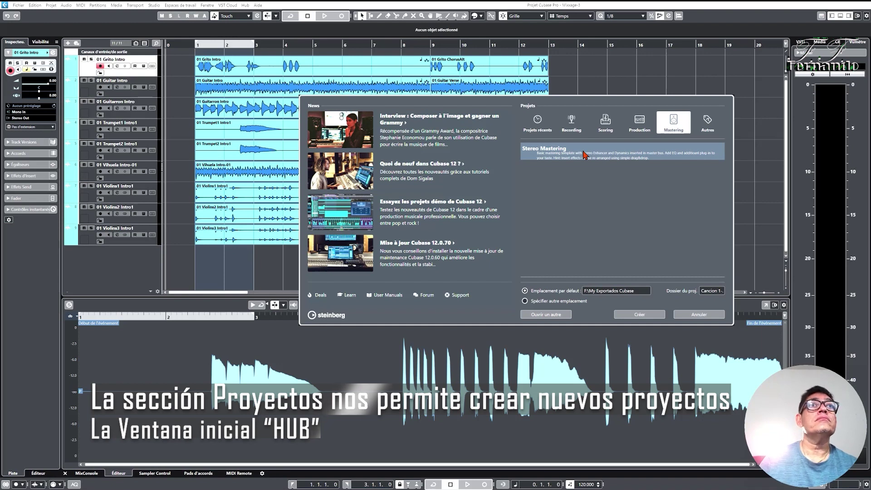
- Select the Empty template in the Autres category and look over the custom templates listed with it
click(708, 126)
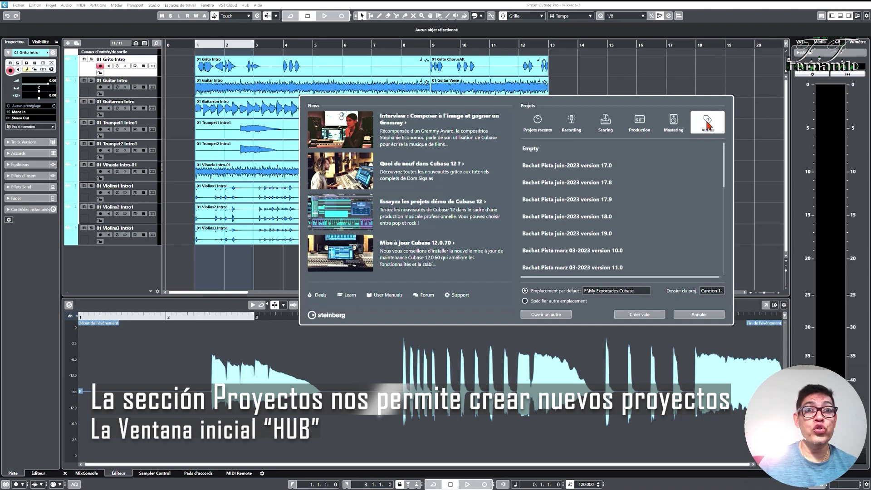
click(537, 151)
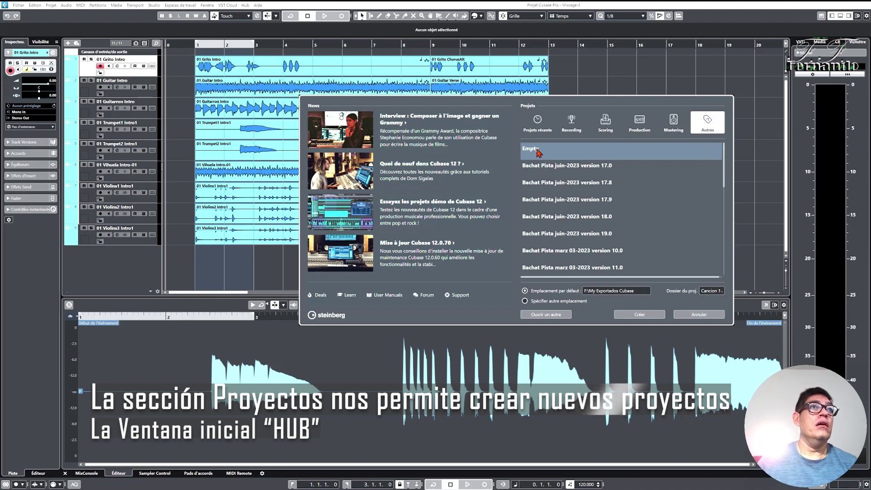
scroll(542, 182, down, 2)
scroll(542, 187, up, 2)
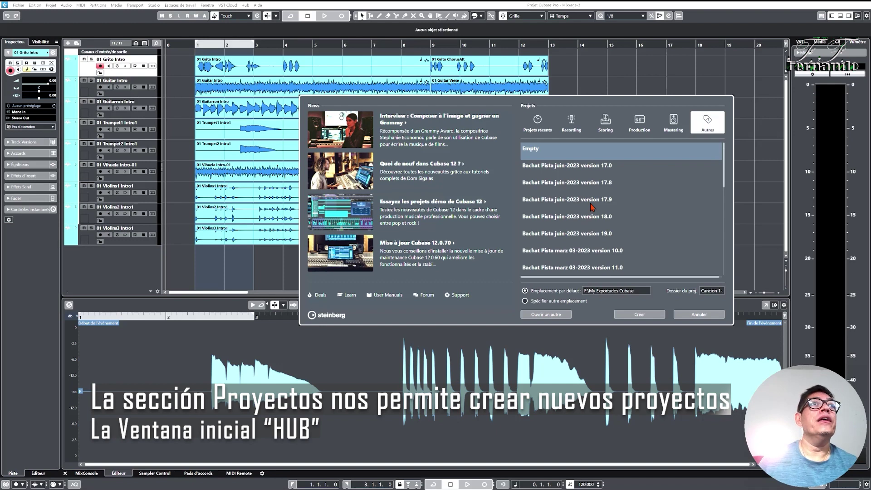
- Go back to the Recording templates and pick out Piano + Vocal and Acoustic Guitar + Vocal as examples
click(577, 125)
click(563, 274)
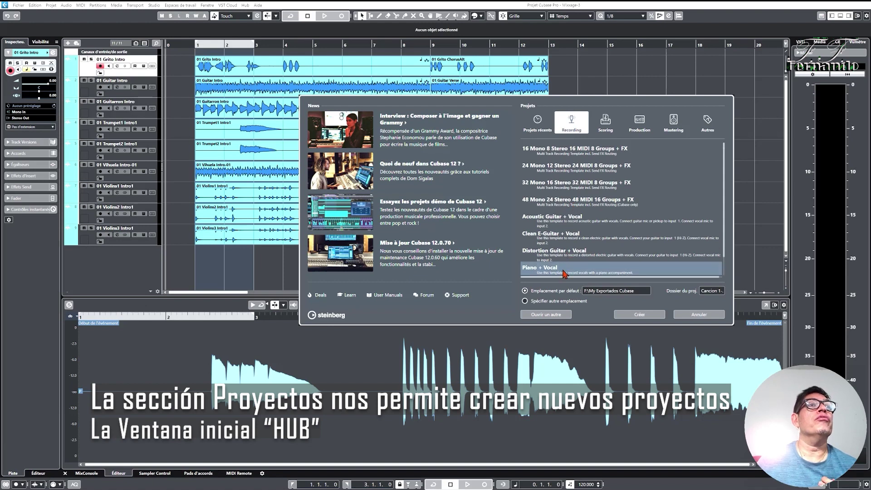
click(582, 222)
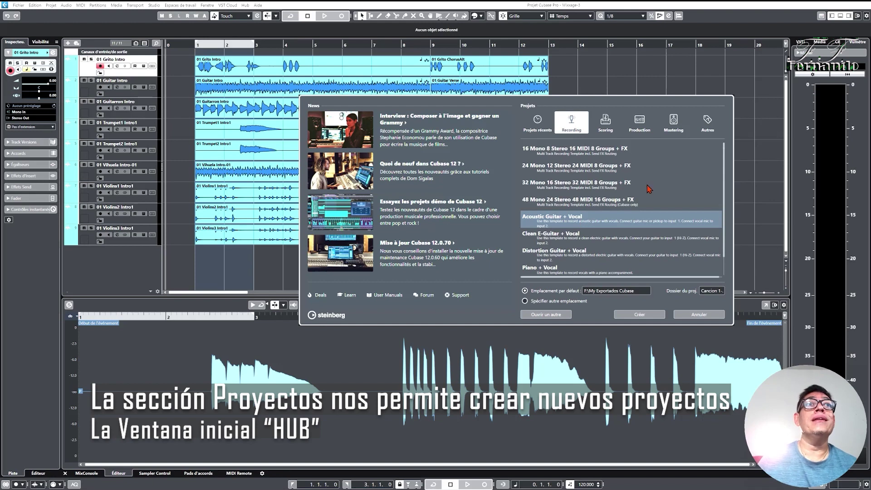
- Return to the Autres templates and look through the My Exportados Cubase folder in the default location chooser, closing it without choosing another folder
click(707, 127)
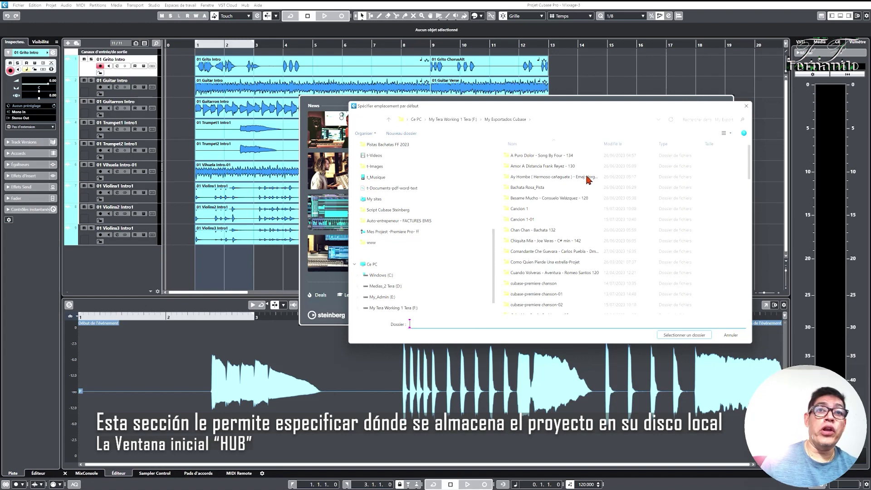
scroll(562, 161, down, 6)
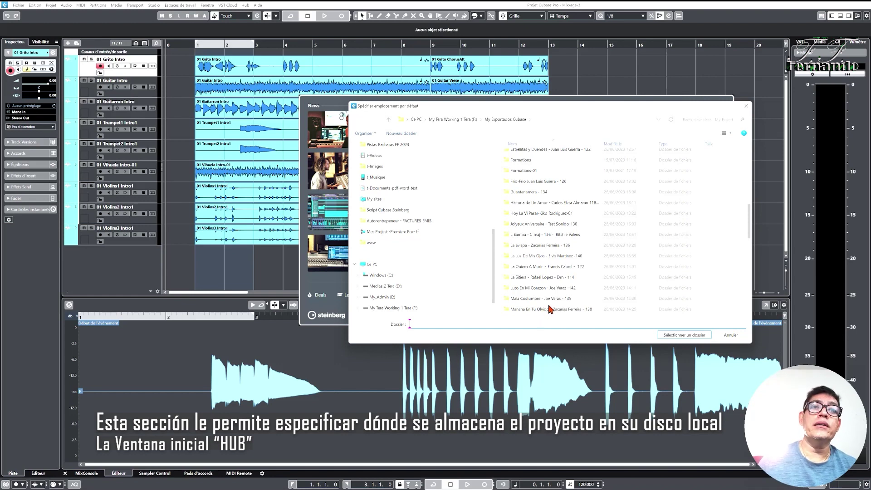
click(745, 109)
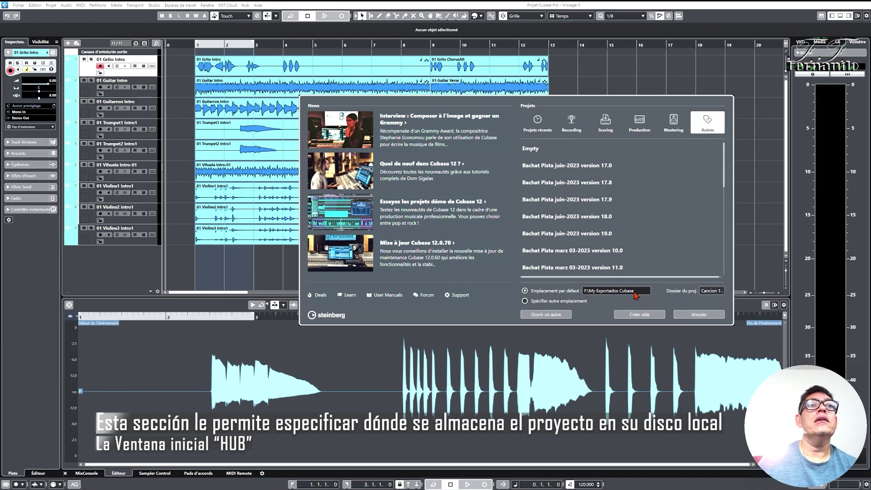
- Check the project folder name and create an empty project in folder Cancion 1-02 at the default location
click(705, 291)
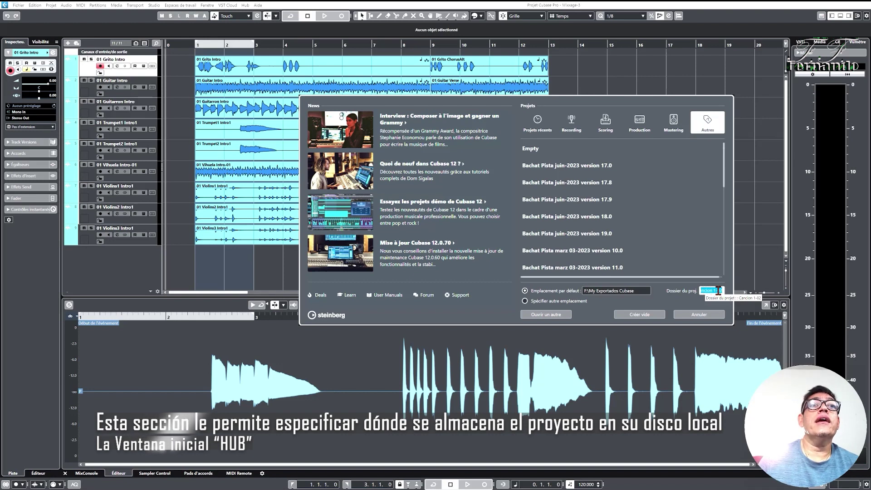
click(713, 291)
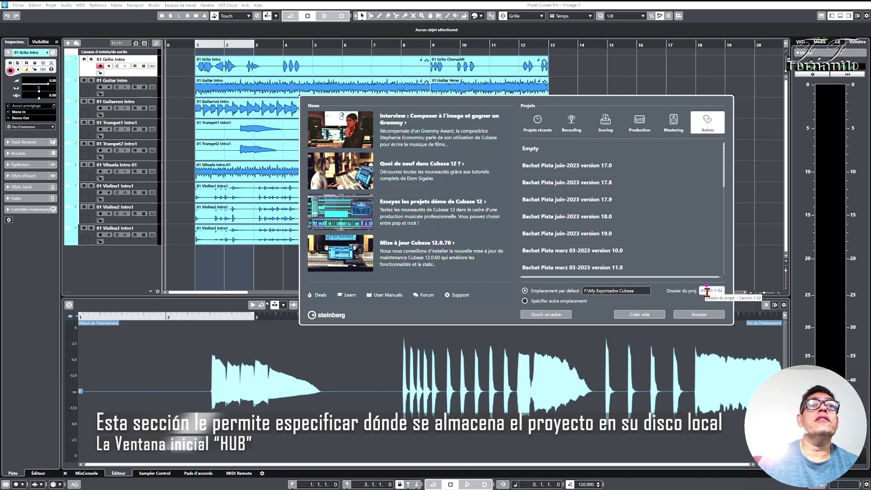
drag(708, 290, 699, 290)
click(661, 303)
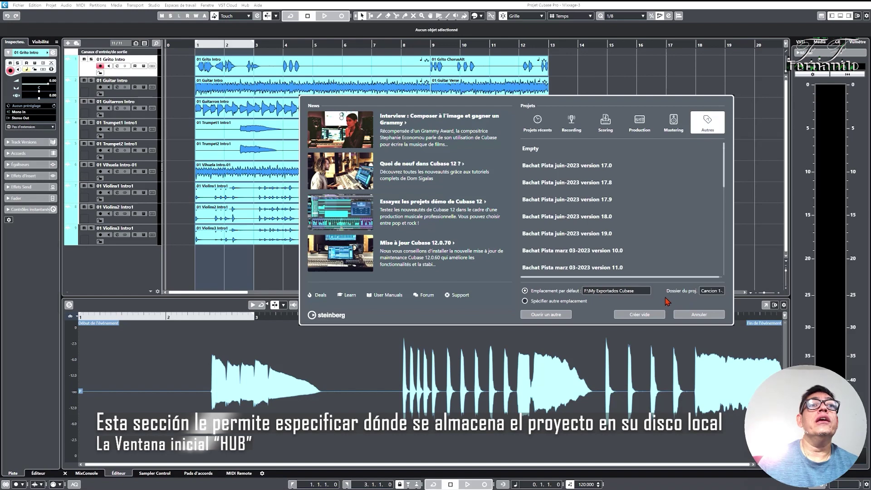
click(701, 290)
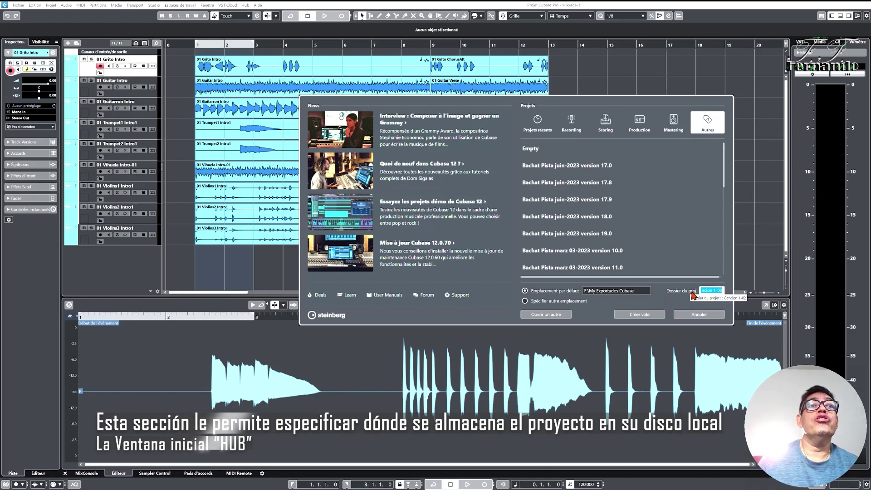
click(662, 314)
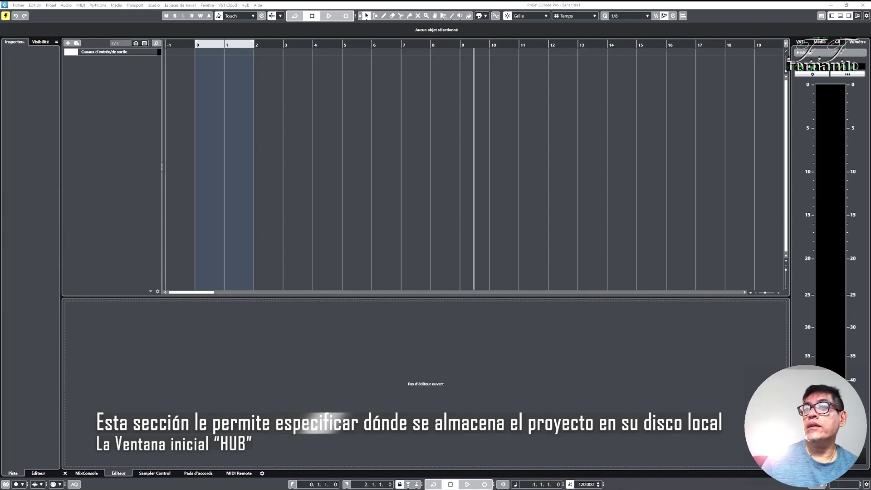
- Switch to File Explorer and inspect the Cancion 1 project folder and its Audio subfolder inside My Exportados Cubase
key(alt+Tab)
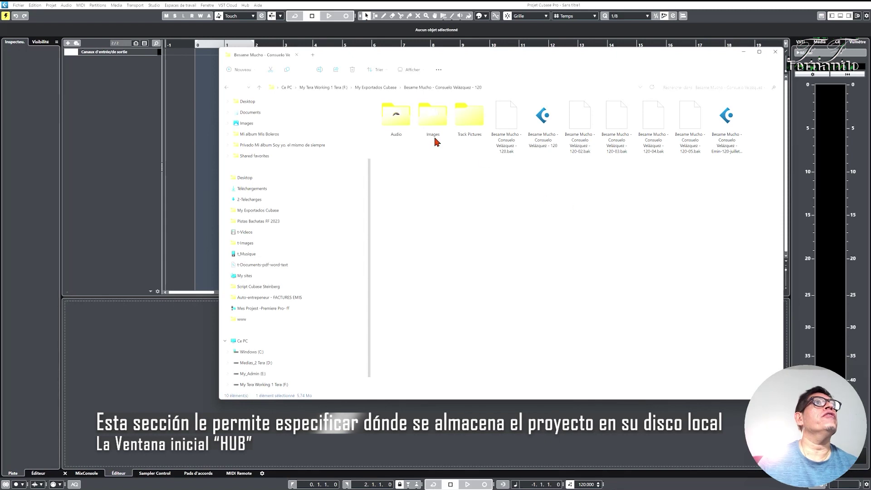
click(367, 88)
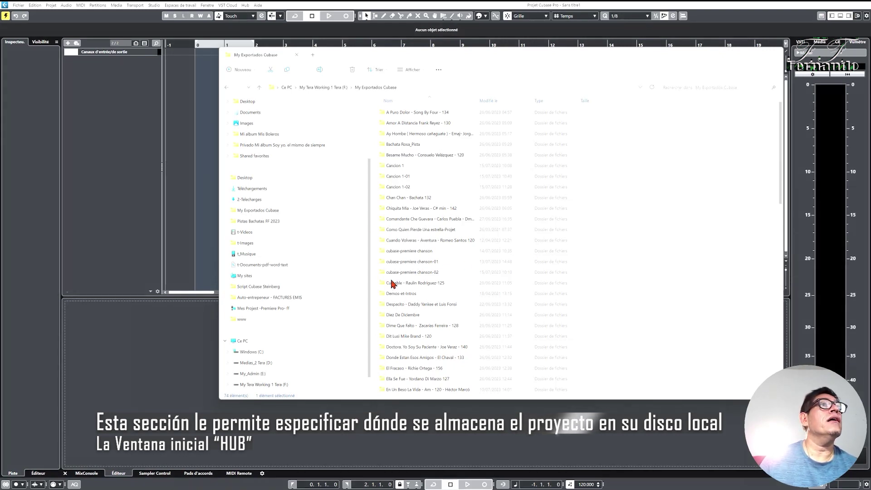
double_click(383, 166)
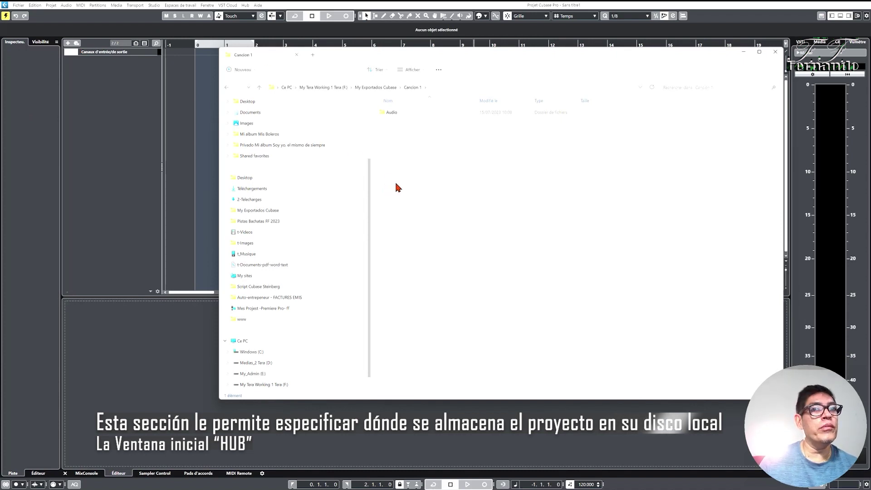
double_click(394, 117)
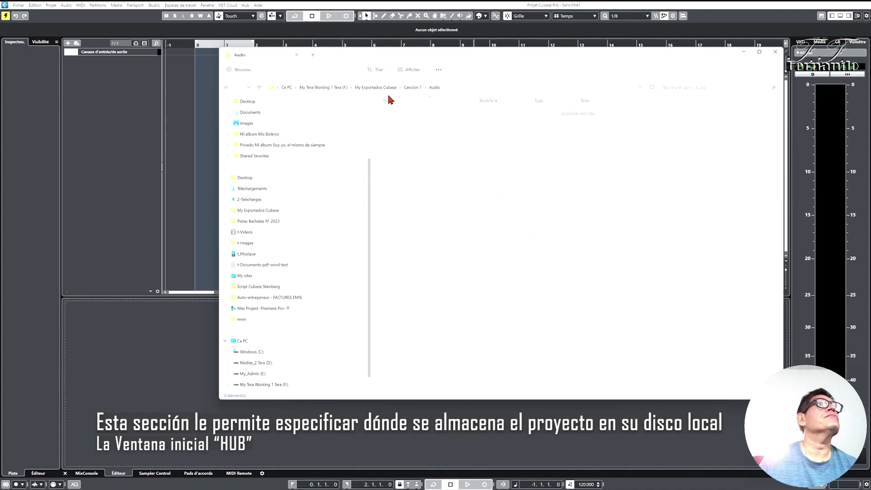
click(412, 88)
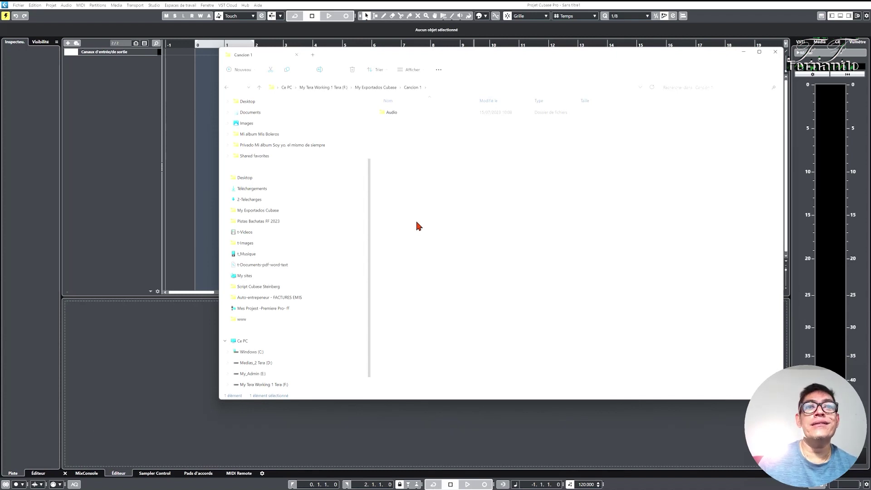
- Open the Besame Mucho project folder in My Exportados Cubase and examine its Audio, Images and Track Pictures subfolders
click(376, 88)
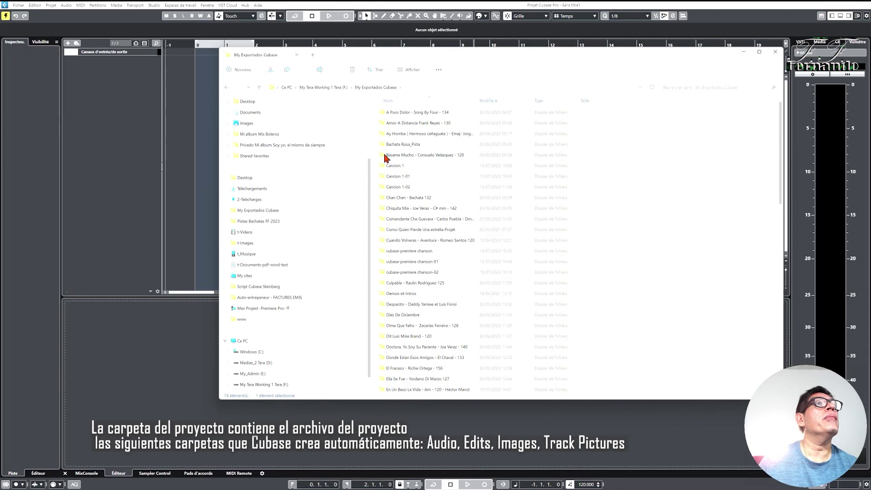
double_click(385, 155)
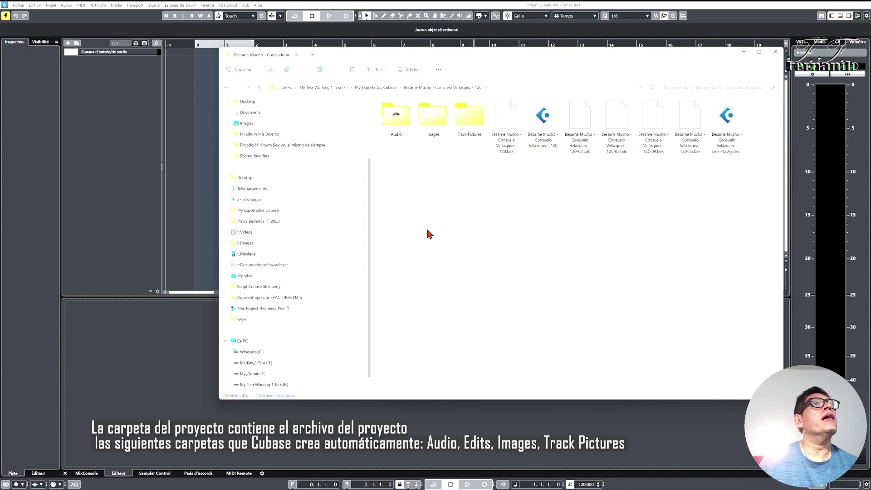
double_click(400, 125)
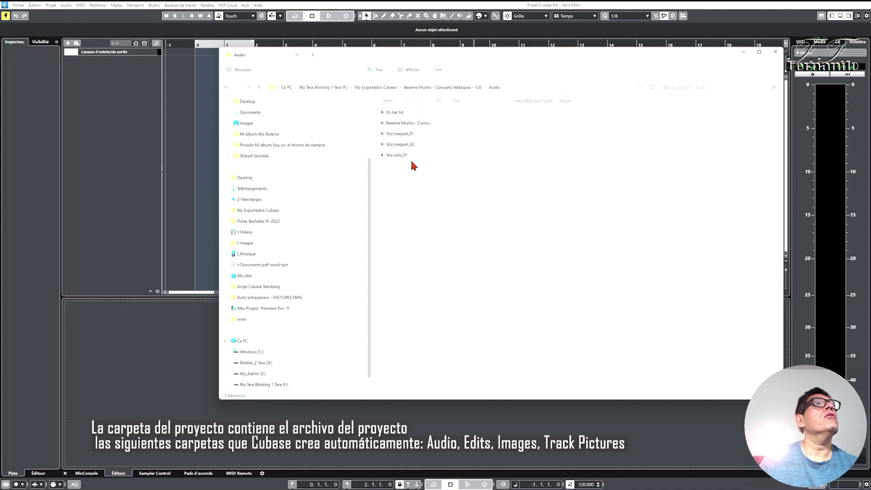
click(457, 88)
double_click(433, 118)
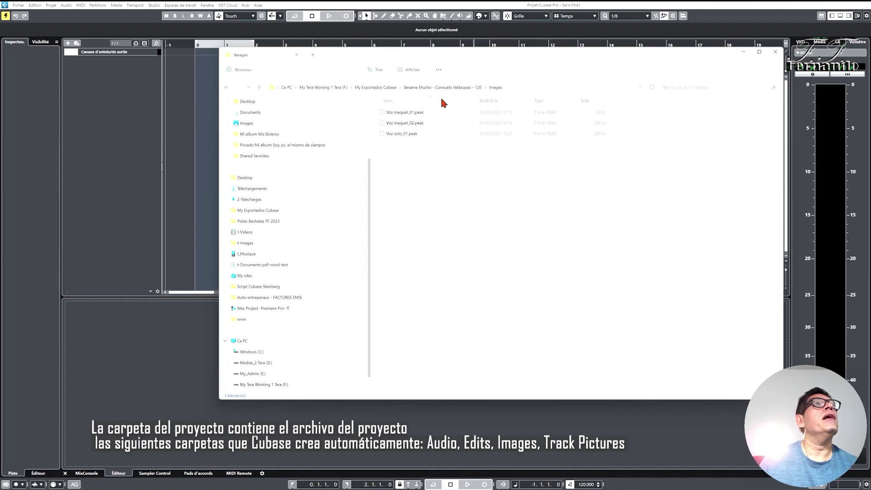
click(450, 88)
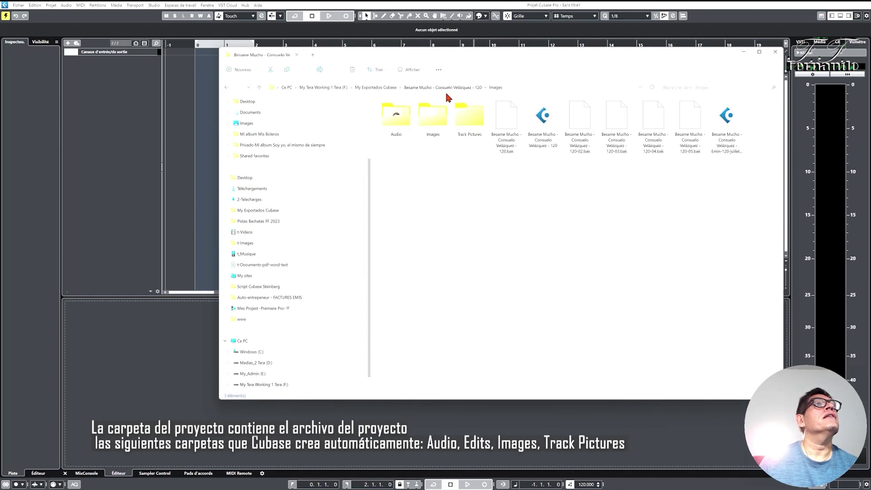
double_click(467, 117)
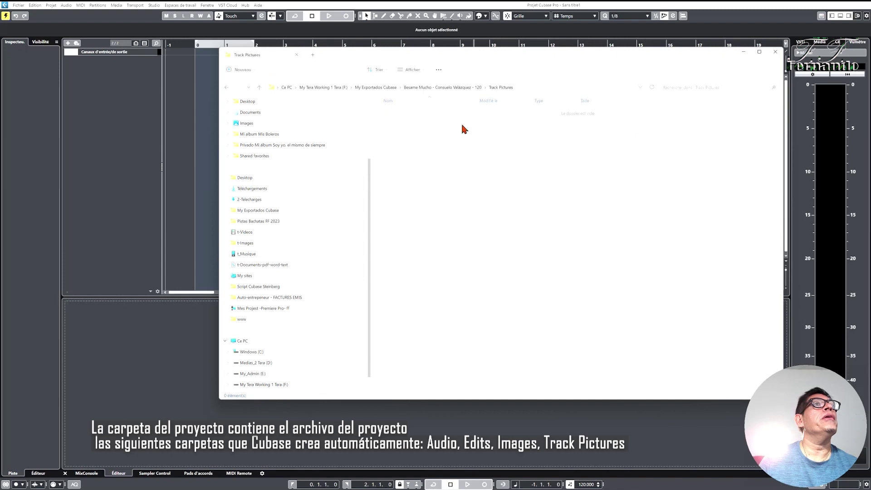
click(455, 88)
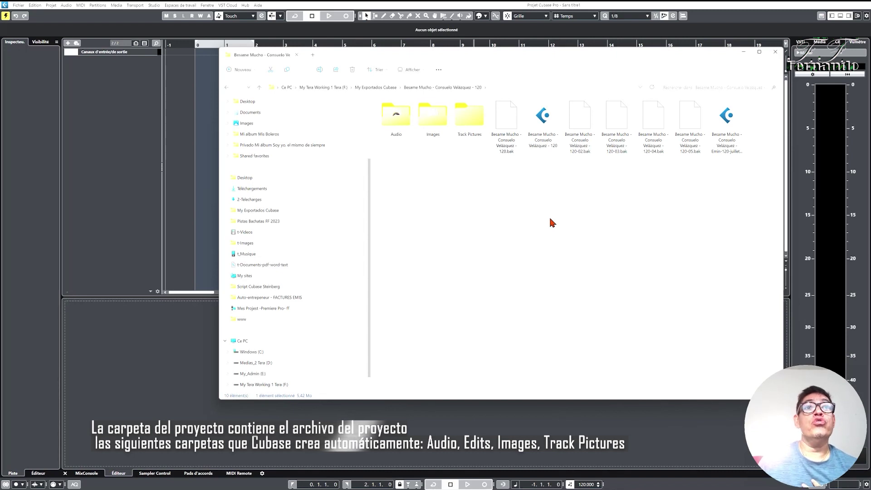
- View the properties of the first Besame Mucho Cubase project file, highlight its file type, and close them
click(547, 116)
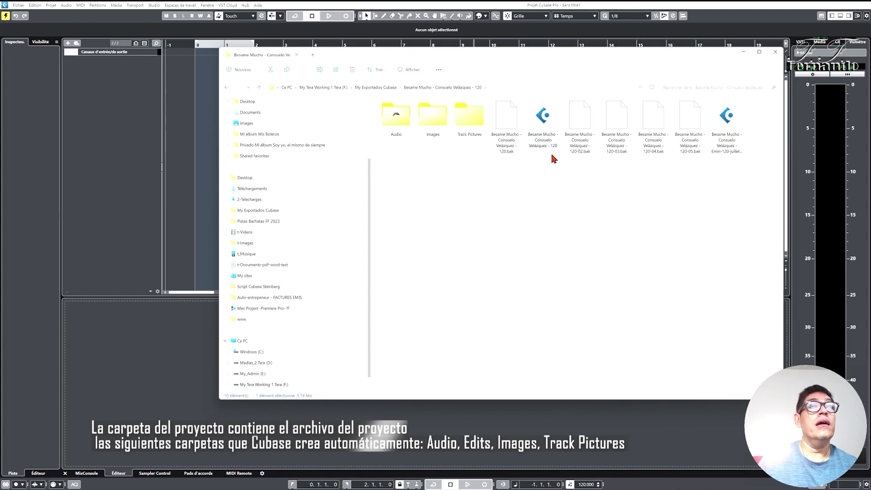
right_click(550, 129)
click(580, 204)
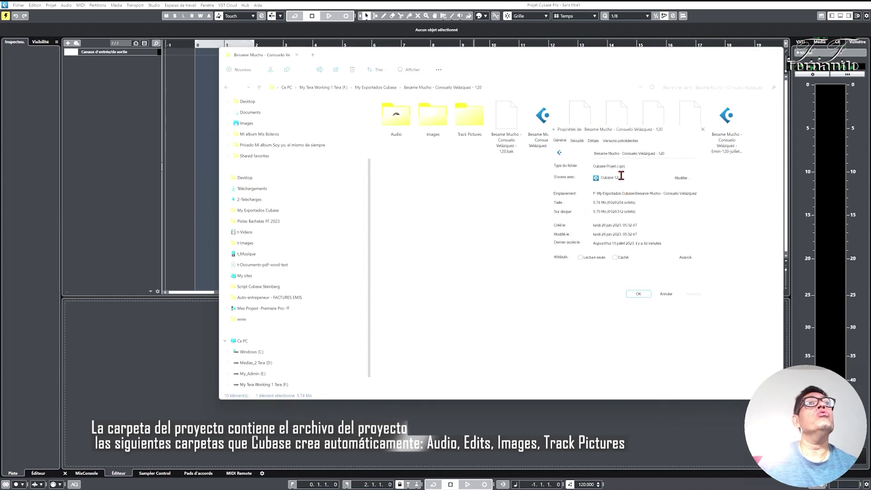
drag(625, 166, 592, 166)
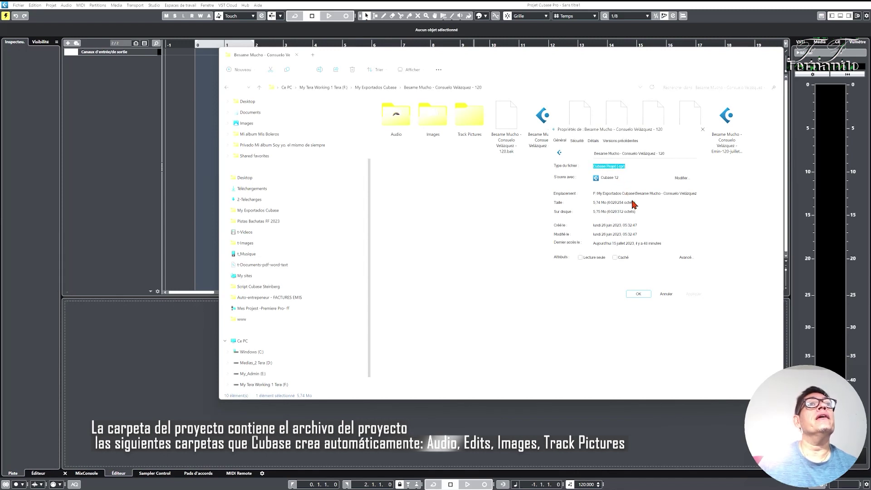
drag(615, 133, 569, 226)
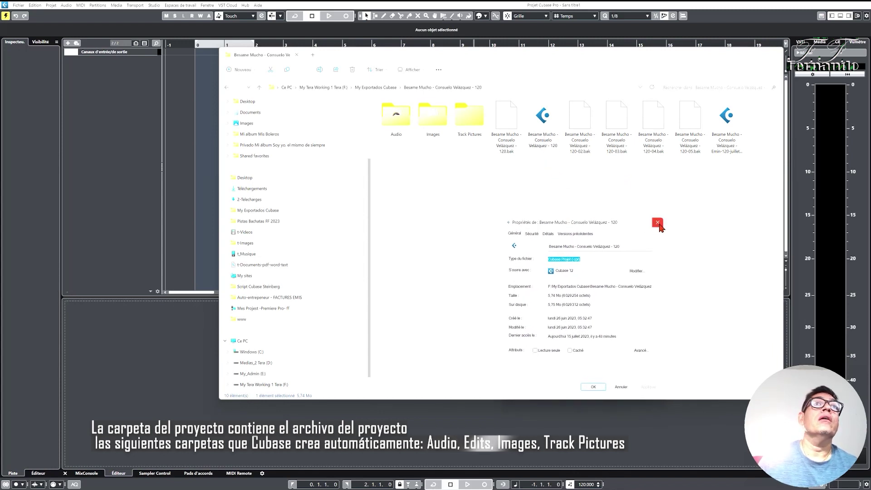
click(658, 223)
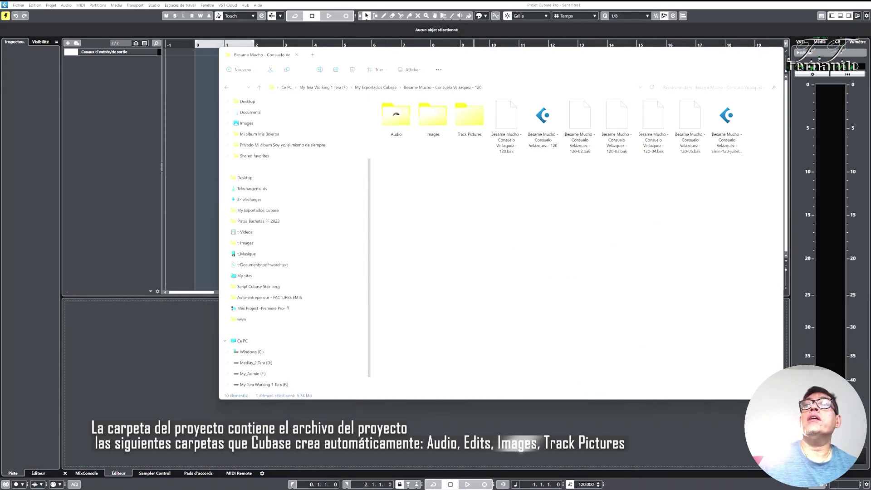
mouse_move(432, 286)
mouse_down()
mouse_move(526, 147)
mouse_move(618, 243)
mouse_move(715, 124)
mouse_up()
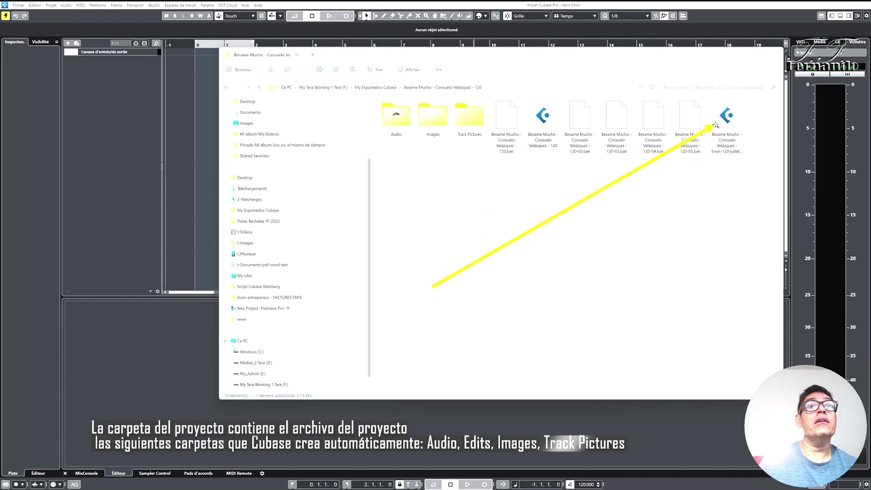
mouse_move(715, 124)
mouse_down()
mouse_move(647, 184)
mouse_move(437, 276)
mouse_up()
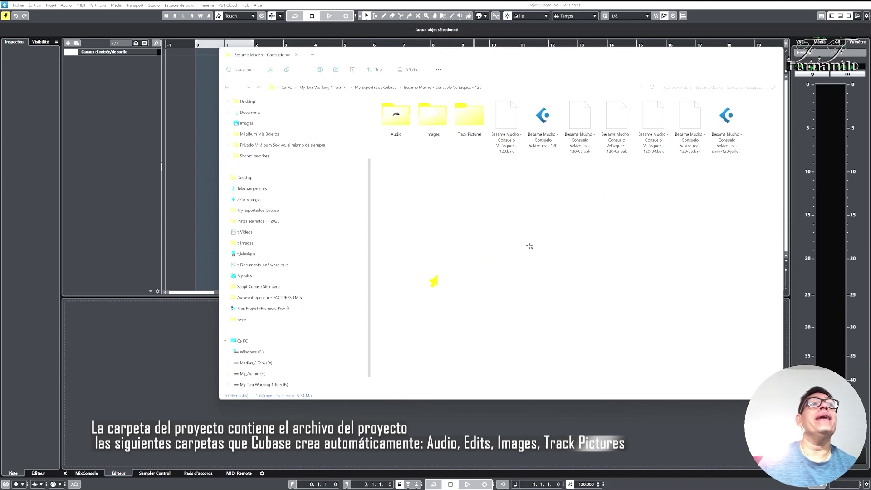
drag(442, 278, 733, 125)
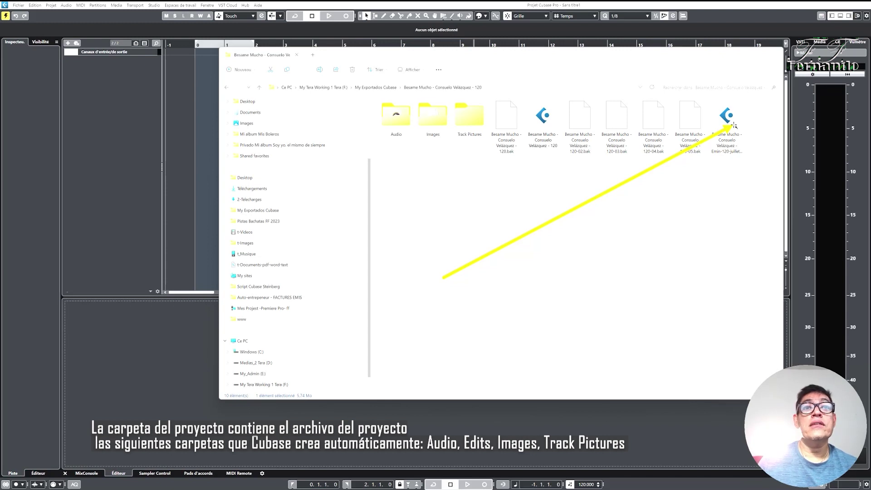
mouse_move(733, 125)
mouse_down()
mouse_move(689, 146)
mouse_move(602, 253)
mouse_move(695, 122)
mouse_move(718, 130)
mouse_up()
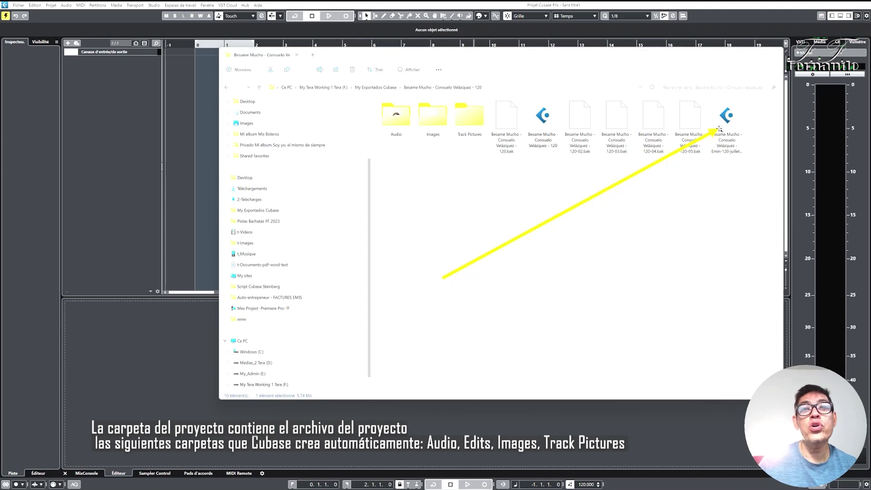
mouse_move(719, 129)
mouse_down()
mouse_move(715, 188)
mouse_move(579, 189)
mouse_move(544, 141)
mouse_move(539, 119)
mouse_up()
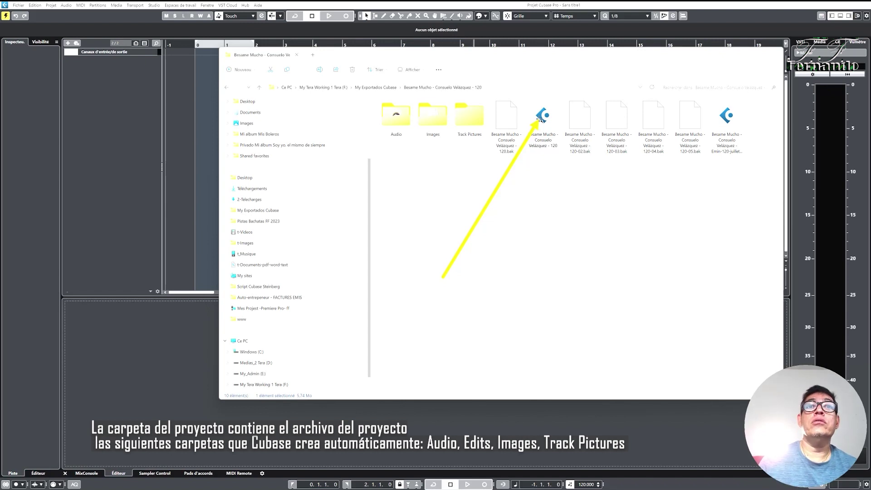
drag(539, 120, 545, 127)
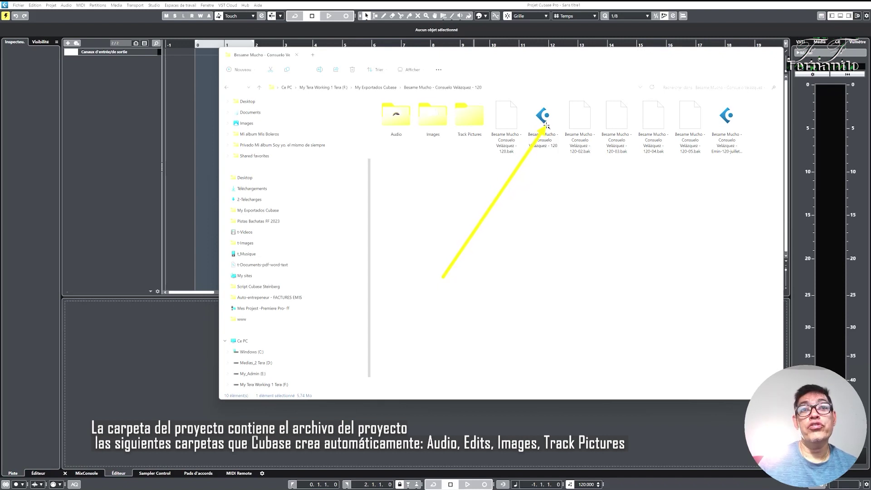
mouse_move(546, 126)
mouse_down()
mouse_move(547, 152)
mouse_move(535, 160)
mouse_move(531, 129)
mouse_move(541, 175)
mouse_up()
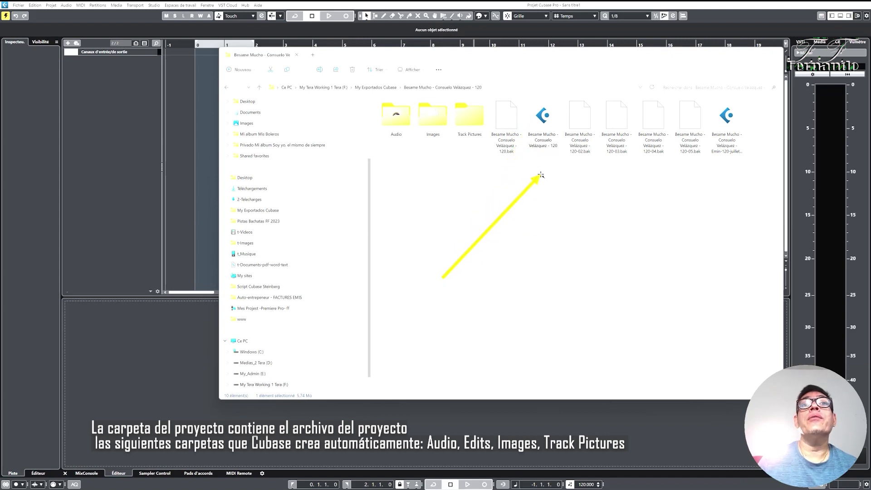
mouse_move(541, 175)
mouse_down()
mouse_move(523, 131)
mouse_move(537, 247)
mouse_move(542, 141)
mouse_move(545, 162)
mouse_move(535, 136)
mouse_move(545, 194)
mouse_up()
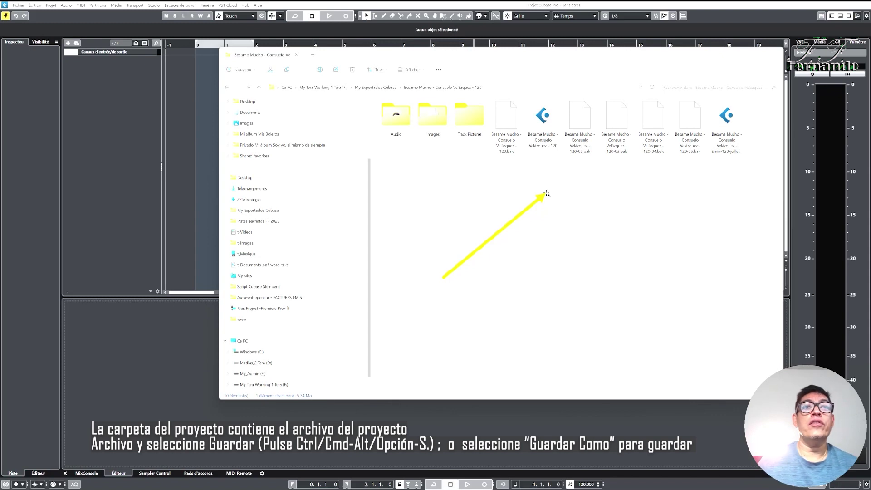
- Close the Besame Mucho folder window, view the Save As dialog for the untitled project in Cubase, and dismiss it without saving
mouse_move(546, 194)
mouse_down()
mouse_move(550, 243)
mouse_move(493, 257)
mouse_move(642, 139)
mouse_move(723, 163)
mouse_move(647, 214)
mouse_move(607, 226)
mouse_up()
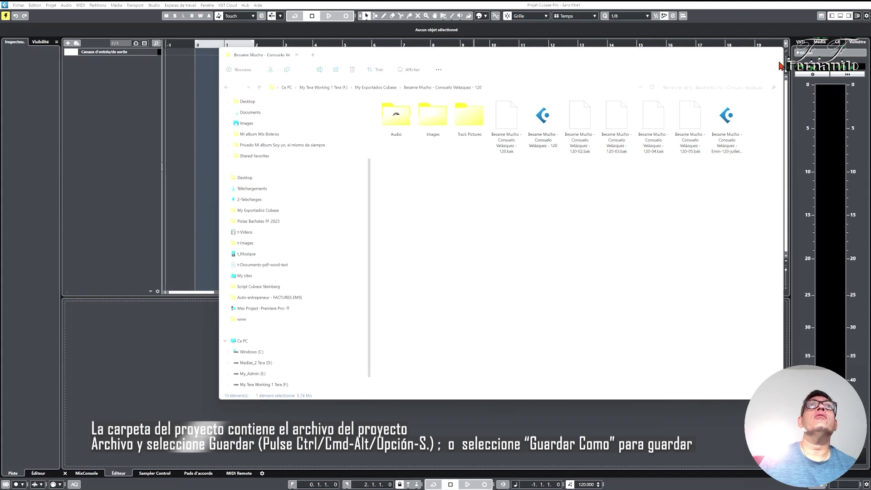
click(775, 53)
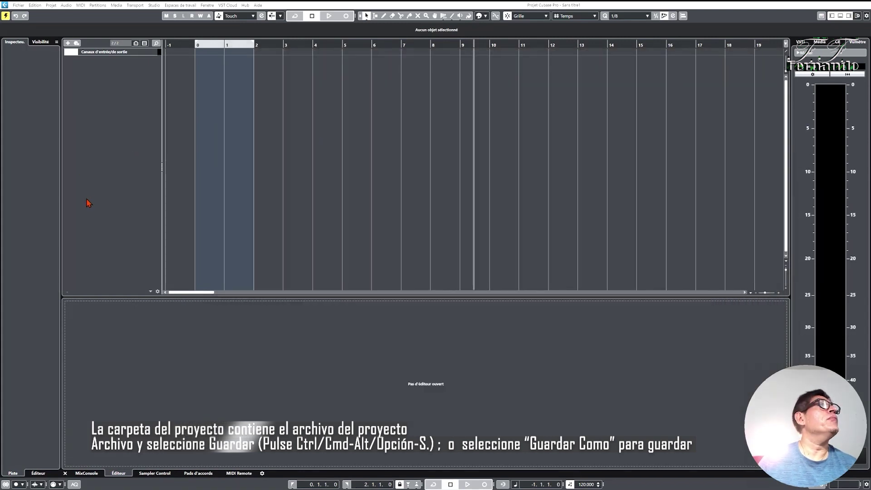
click(18, 5)
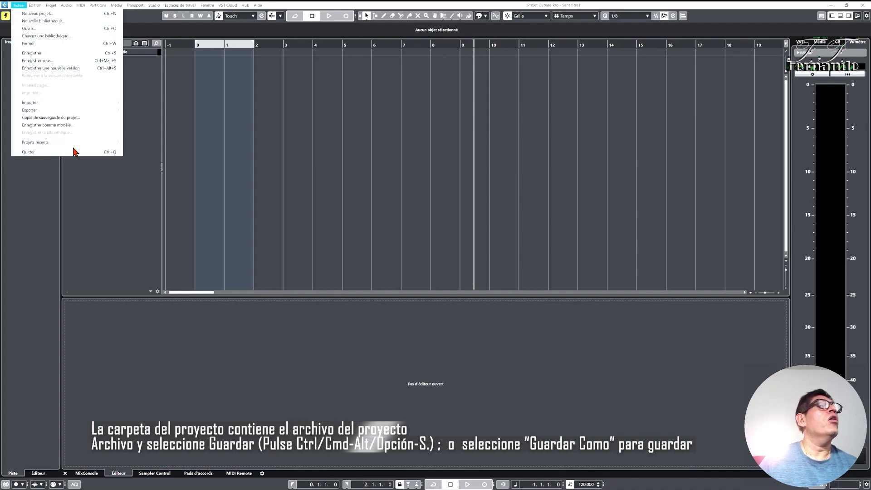
click(33, 61)
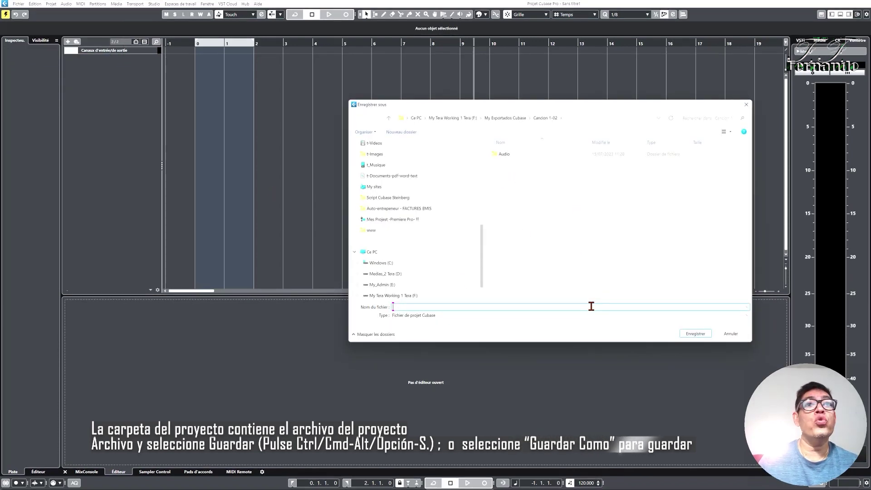
click(729, 333)
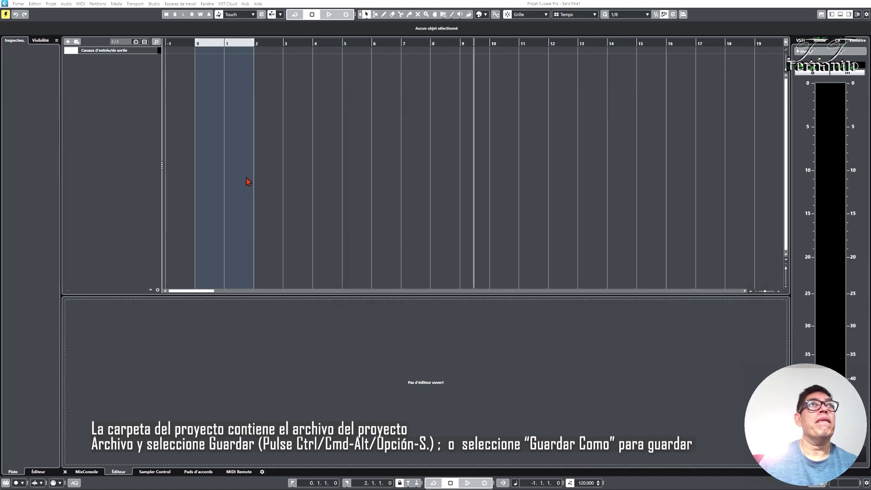
- Reopen the Hub over the empty project to view its news and project templates, and dismiss it without creating a project
click(245, 4)
click(252, 12)
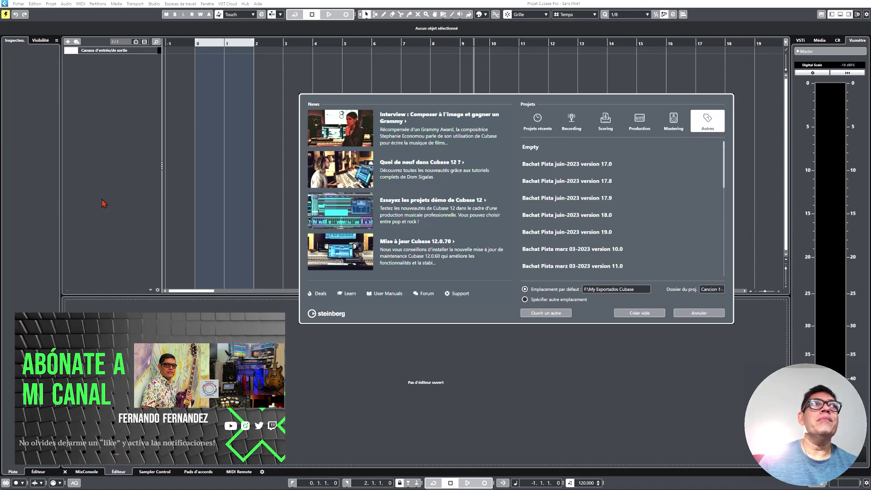
click(696, 313)
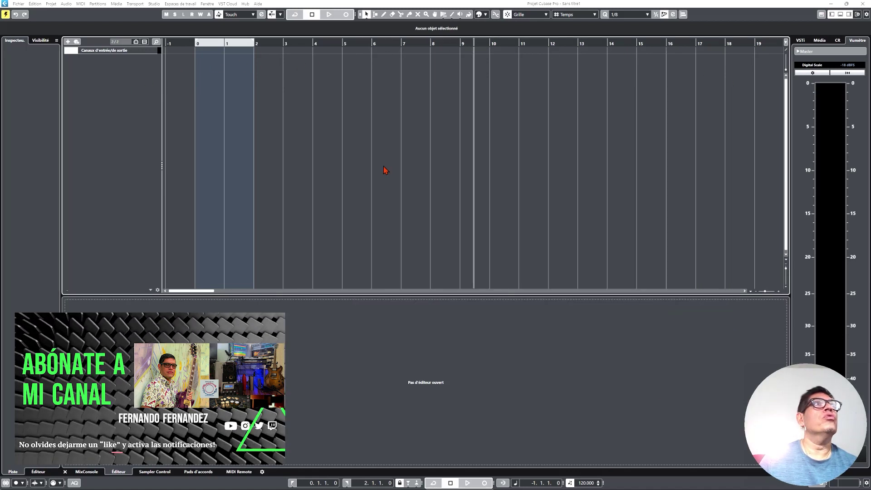